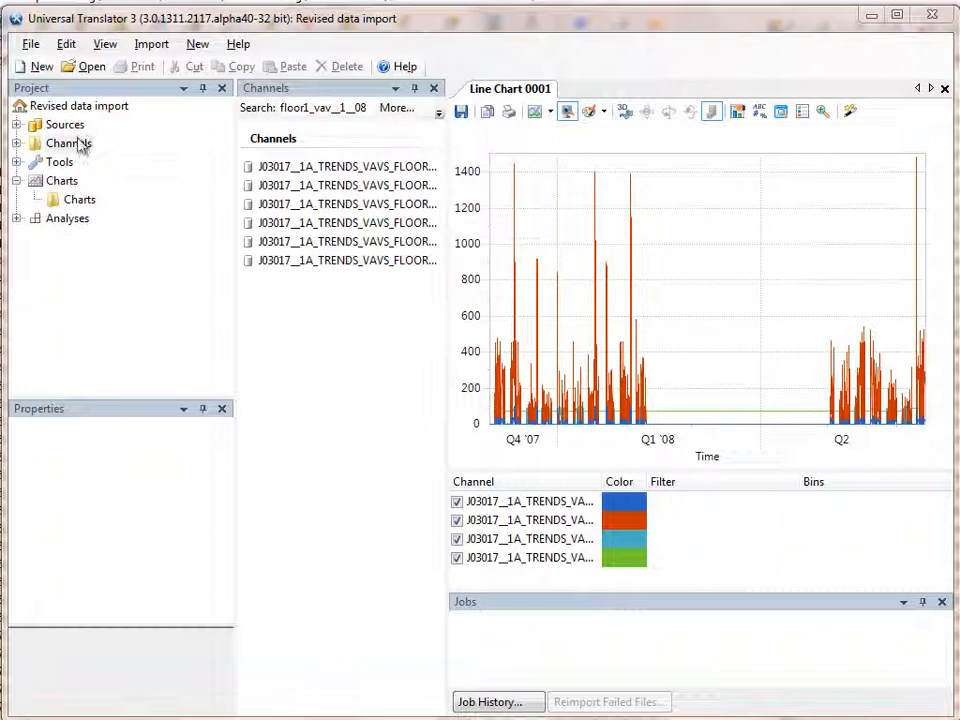
Step: Create a new project and switch to the file explorer to open the November folder inside revised data import-separate files
{"action": "left_click", "coordinate": [301, 302]}
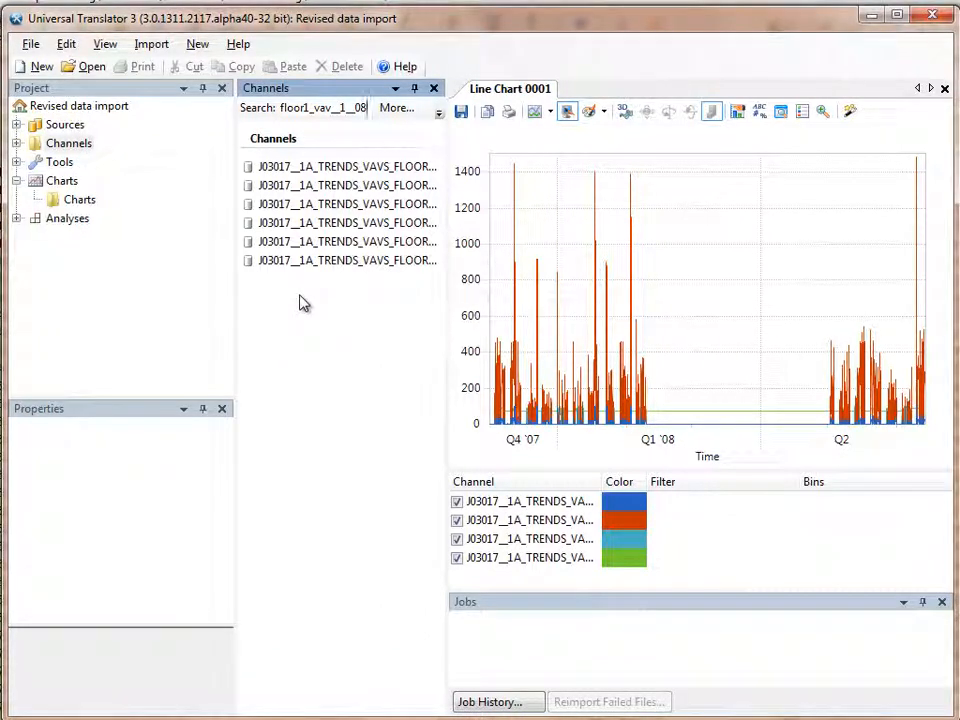
{"action": "left_click", "coordinate": [38, 67]}
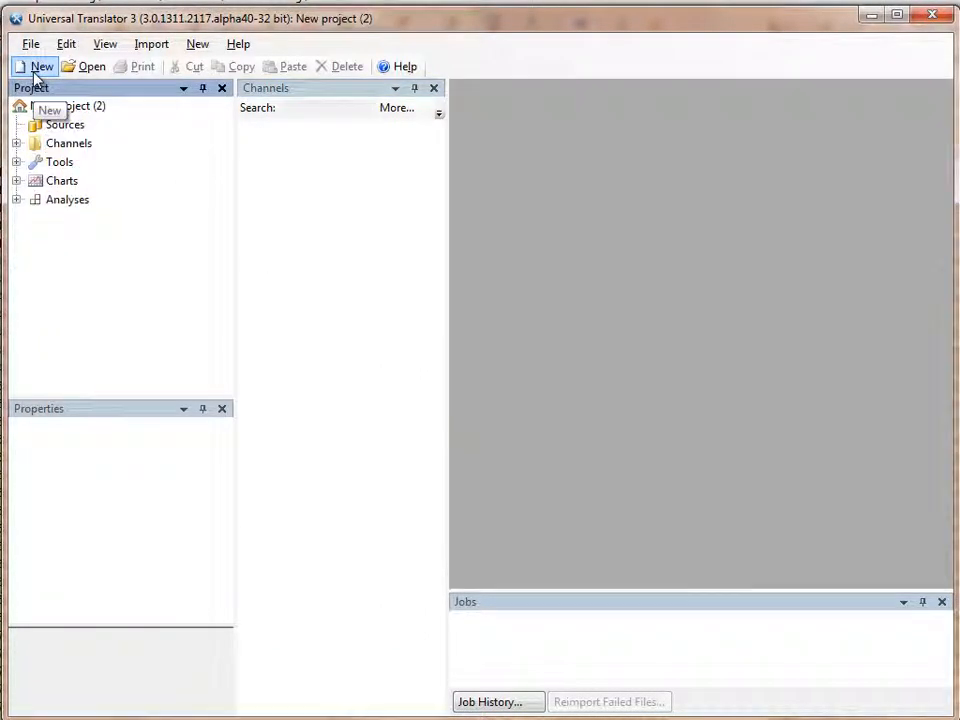
{"action": "key", "text": "alt+Tab"}
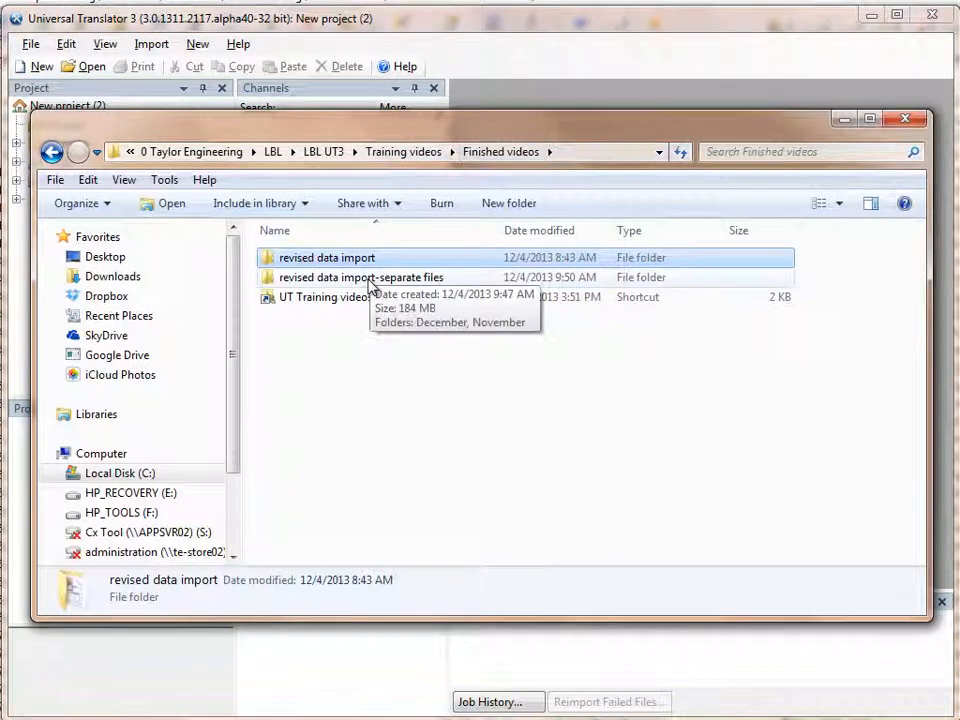
{"action": "double_click", "coordinate": [370, 279]}
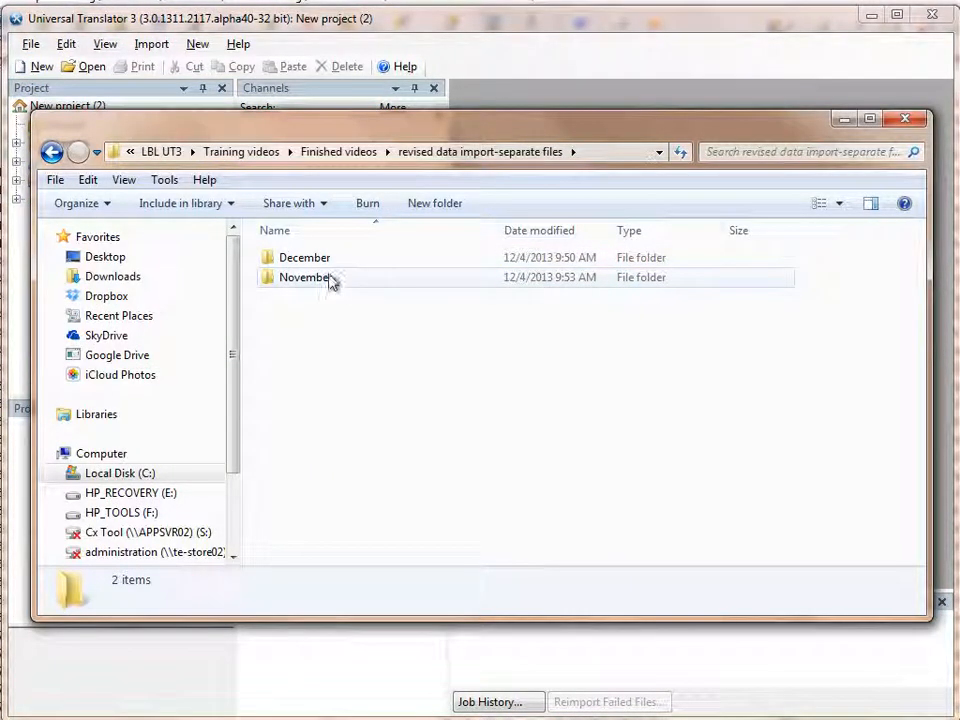
{"action": "double_click", "coordinate": [337, 279]}
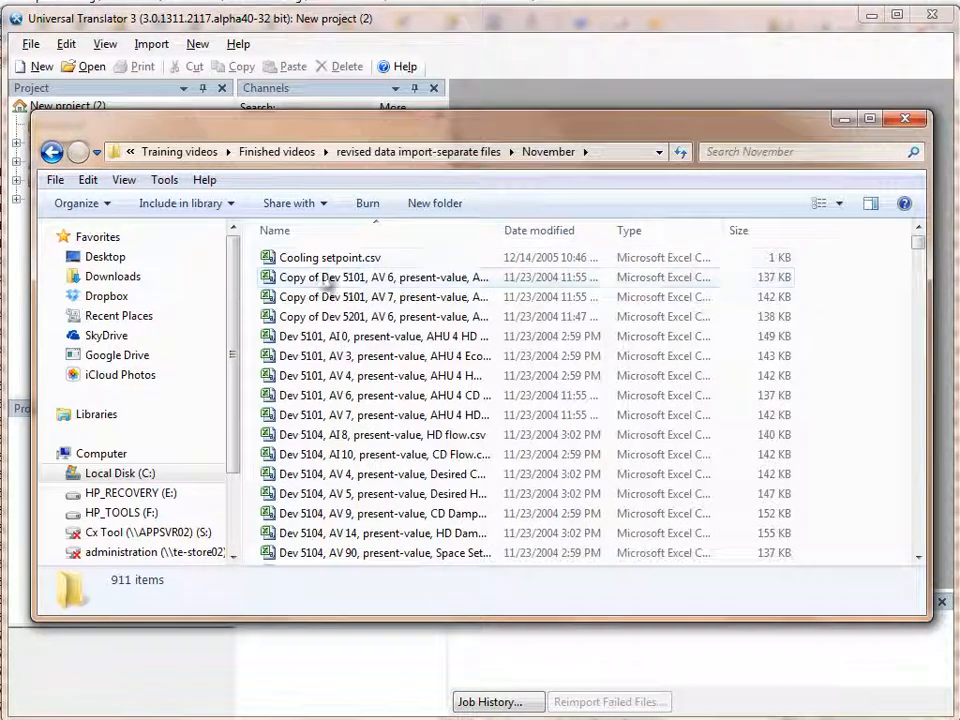
Step: Select the November CSV files from Cooling setpoint.csv onward and import them into the new project's Sources in Universal Translator
{"action": "left_click", "coordinate": [331, 260]}
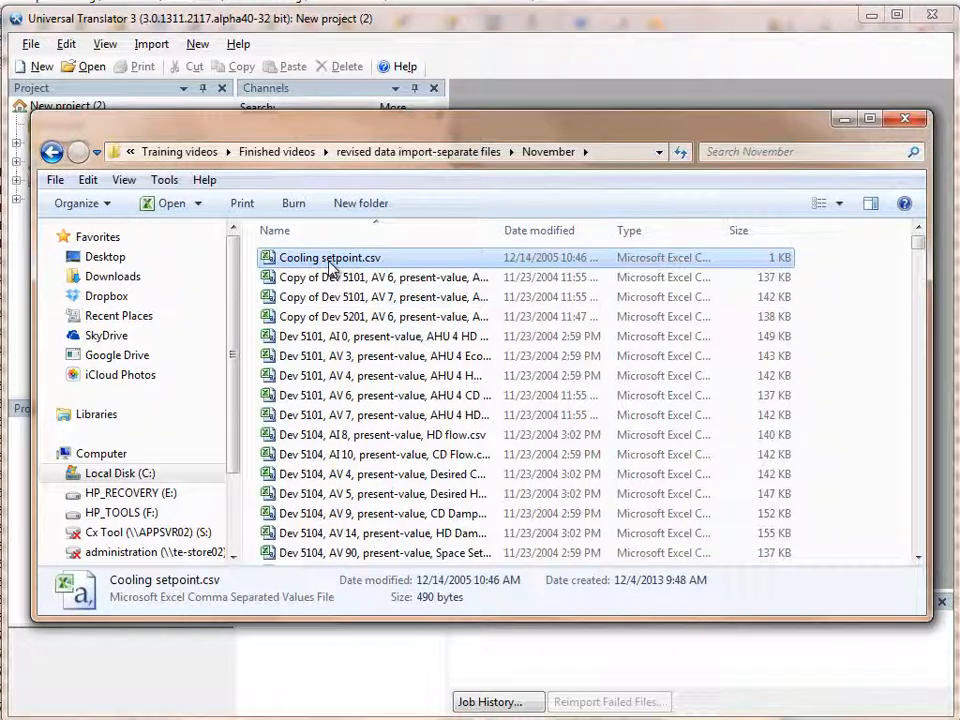
{"action": "key", "text": "shift+Page_Down"}
{"action": "key", "text": "shift+Page_Down"}
{"action": "key", "text": "shift+Page_Down"}
{"action": "key", "text": "shift+Page_Down"}
{"action": "key", "text": "shift+Page_Down"}
{"action": "key", "text": "shift+Page_Down"}
{"action": "key", "text": "shift+Page_Down"}
{"action": "key", "text": "shift+Page_Down"}
{"action": "key", "text": "shift+Page_Down"}
{"action": "key", "text": "shift+Page_Down"}
{"action": "key", "text": "shift+Page_Down"}
{"action": "key", "text": "shift+Page_Down"}
{"action": "key", "text": "shift+Page_Down"}
{"action": "key", "text": "shift+Page_Down"}
{"action": "key", "text": "shift+Page_Down"}
{"action": "key", "text": "shift+Page_Down"}
{"action": "left_click_drag", "start_coordinate": [331, 262], "coordinate": [72, 135]}
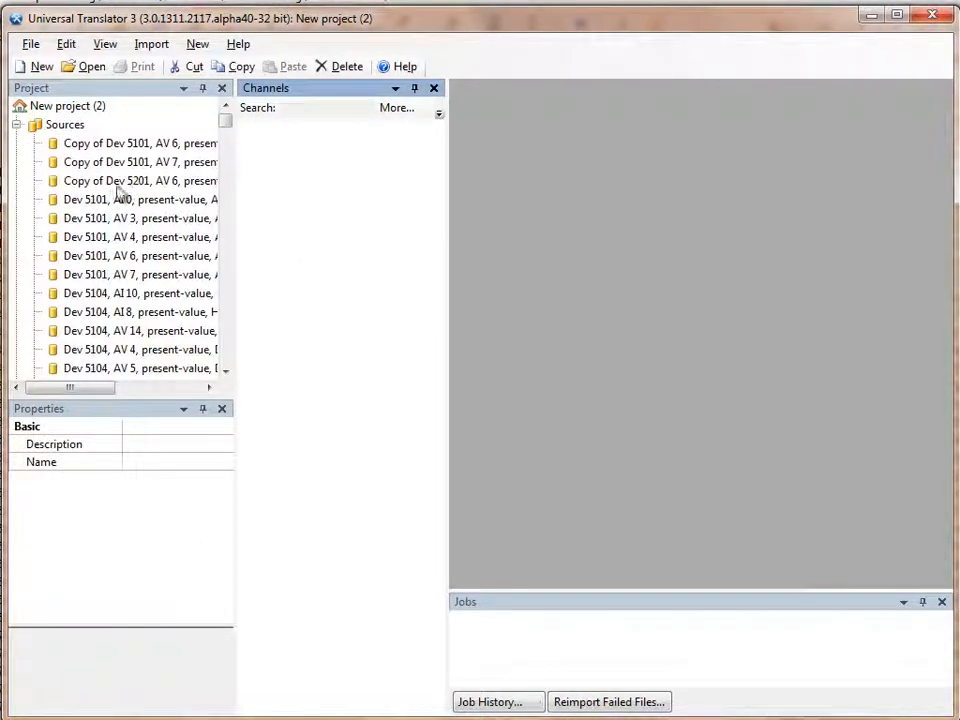
{"action": "left_click", "coordinate": [16, 124]}
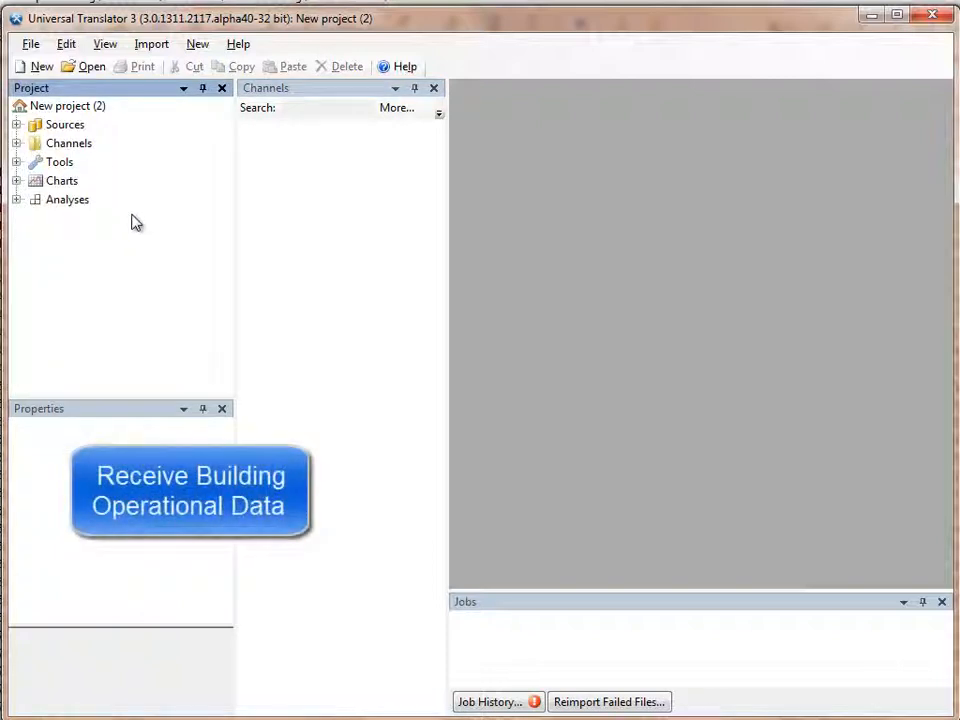
Step: Create multiple folders under Channels from the pattern "Dev \d\d\d\d" and view the channels in the Dev 5108 folder
{"action": "left_click", "coordinate": [66, 143]}
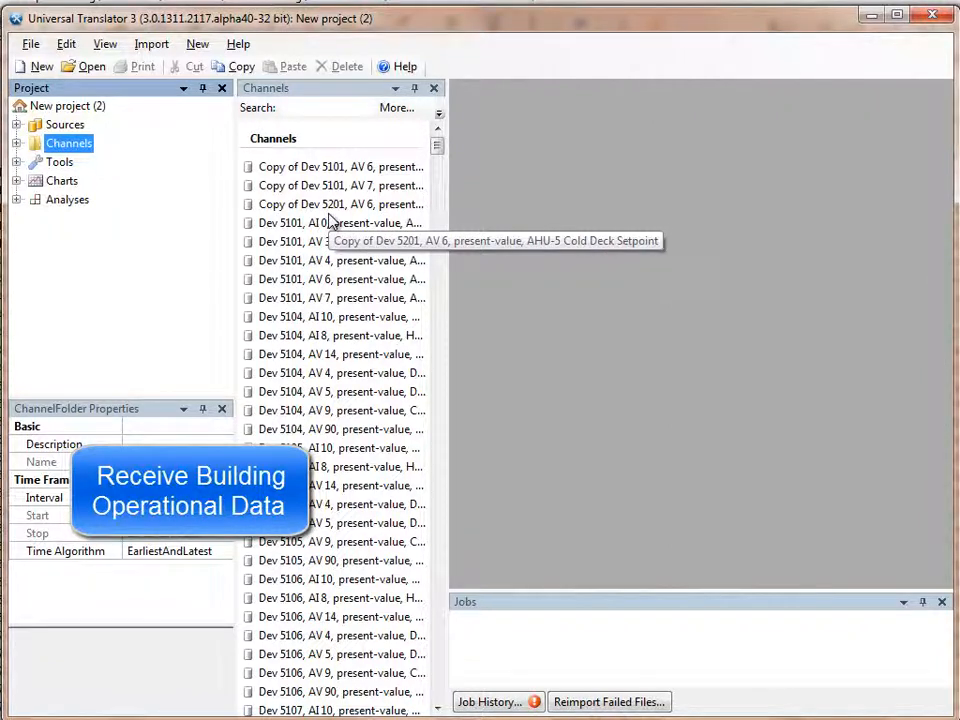
{"action": "right_click", "coordinate": [92, 148]}
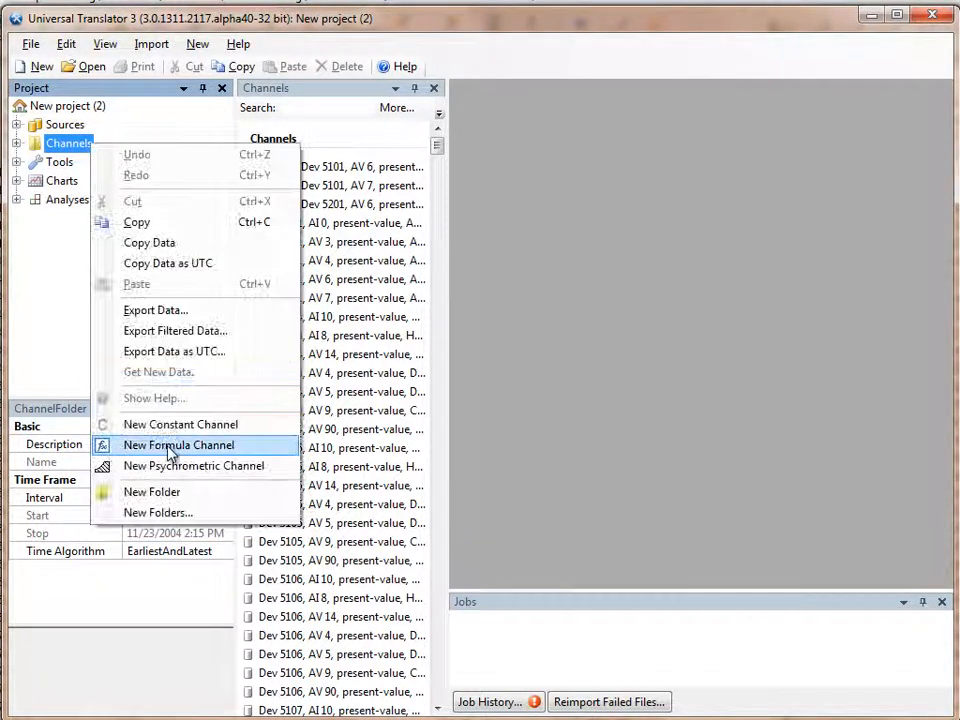
{"action": "left_click", "coordinate": [166, 515]}
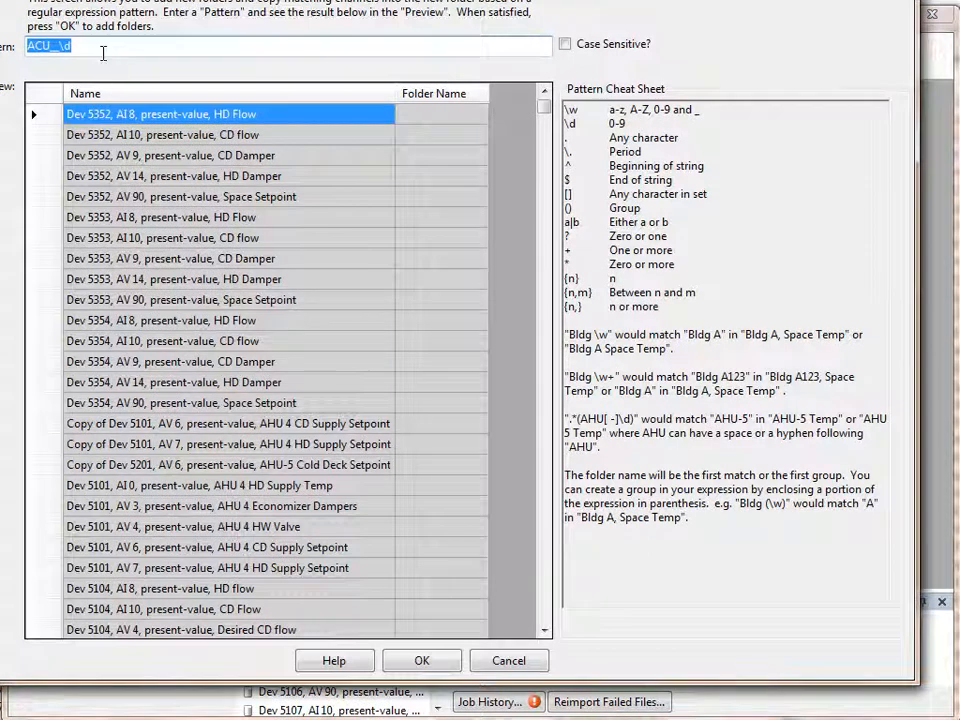
{"action": "type", "text": "Dev"}
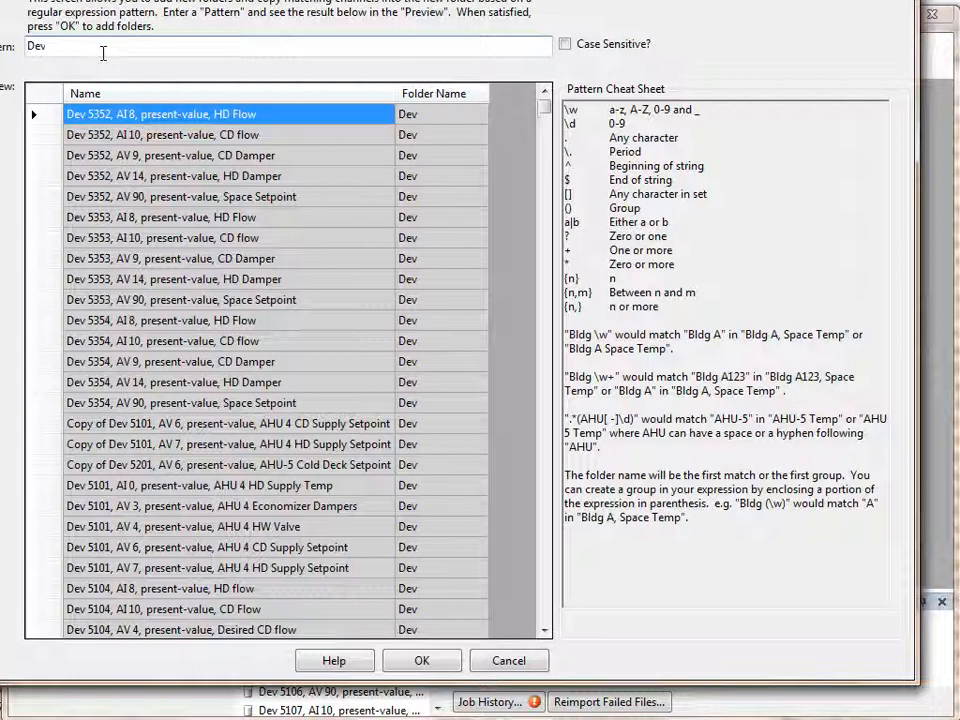
{"action": "type", "text": " \\d\\d\\d\\d"}
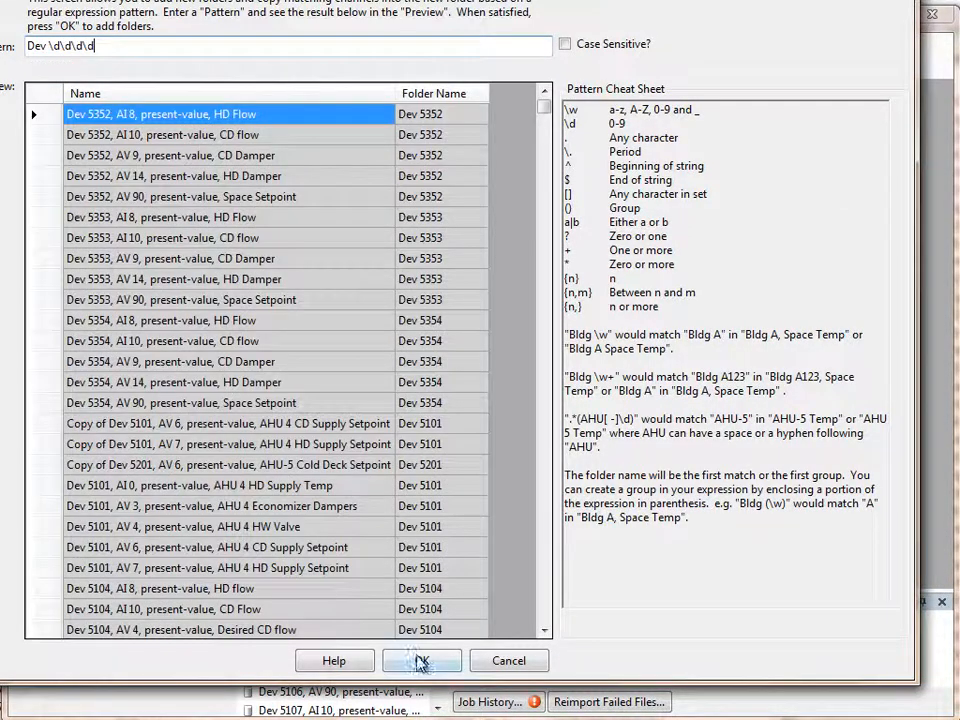
{"action": "left_click", "coordinate": [421, 660]}
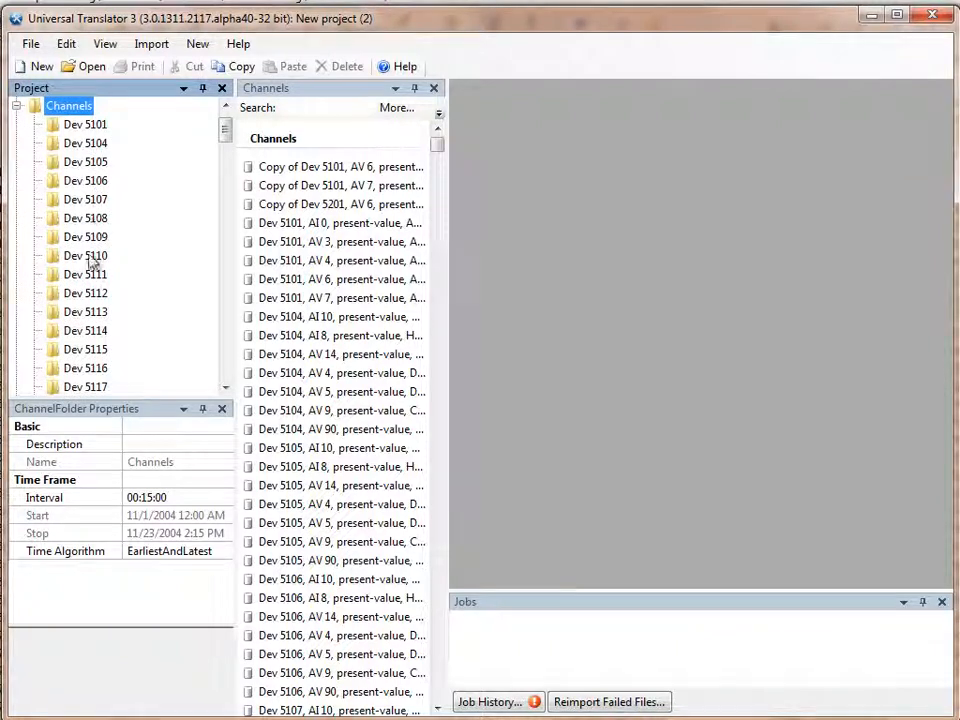
{"action": "left_click", "coordinate": [86, 219]}
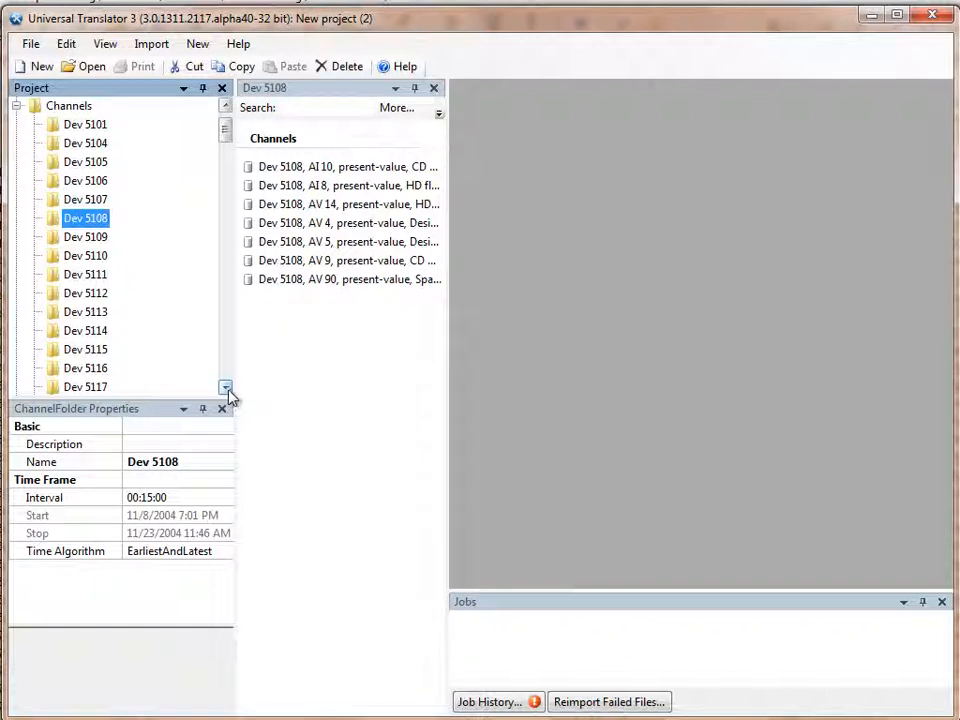
Step: Create a new line chart in the project's Charts folder and open it
{"action": "left_click", "coordinate": [16, 106]}
{"action": "left_click", "coordinate": [16, 181]}
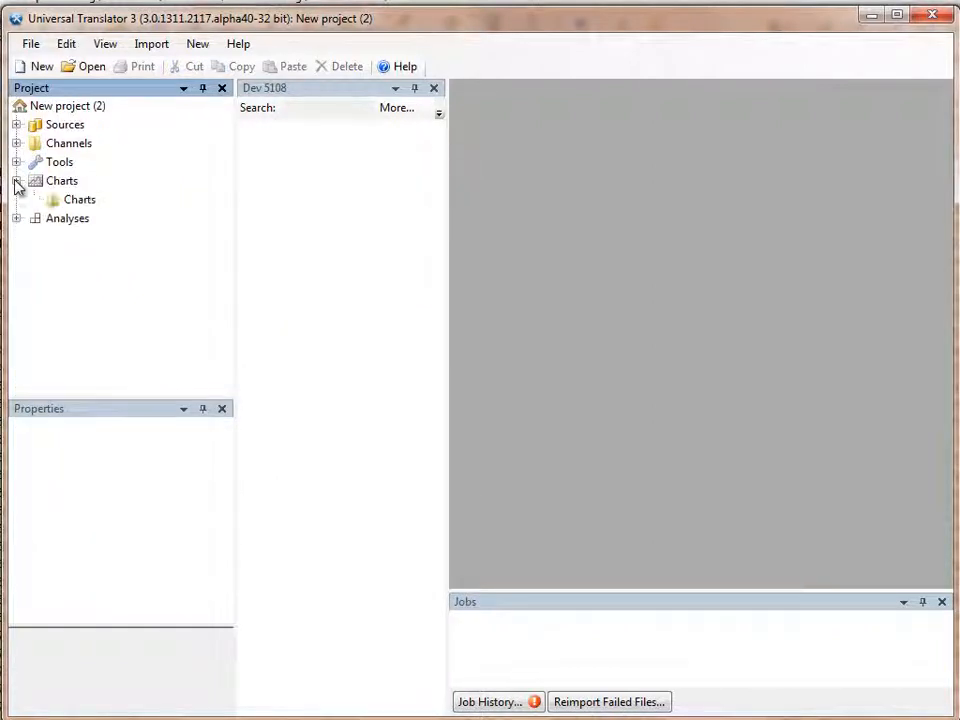
{"action": "left_click", "coordinate": [79, 200]}
{"action": "right_click", "coordinate": [285, 208]}
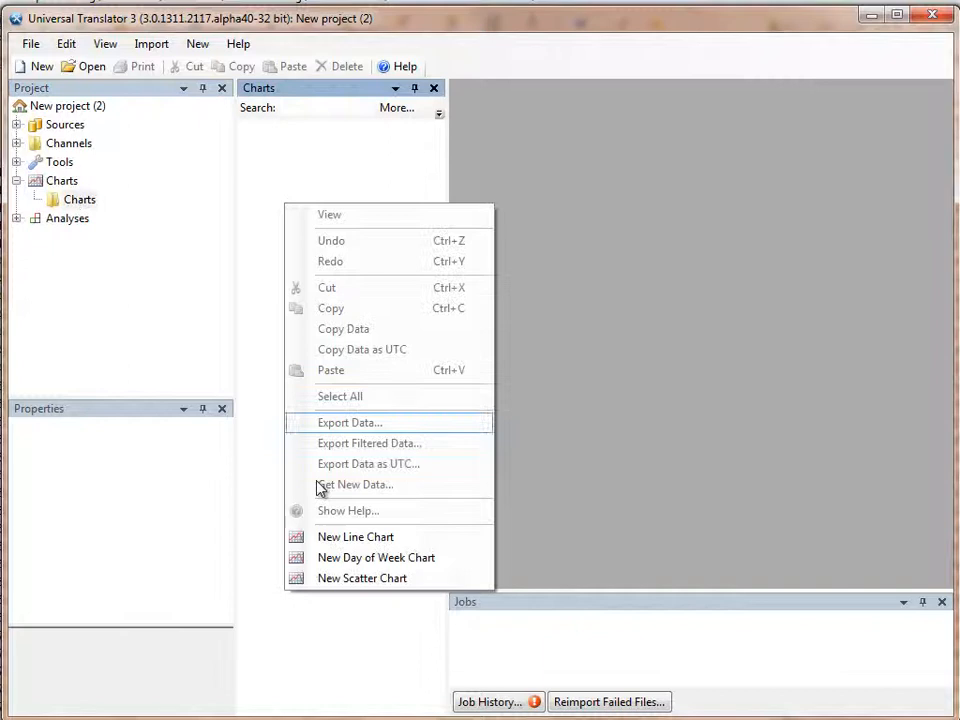
{"action": "left_click", "coordinate": [350, 540]}
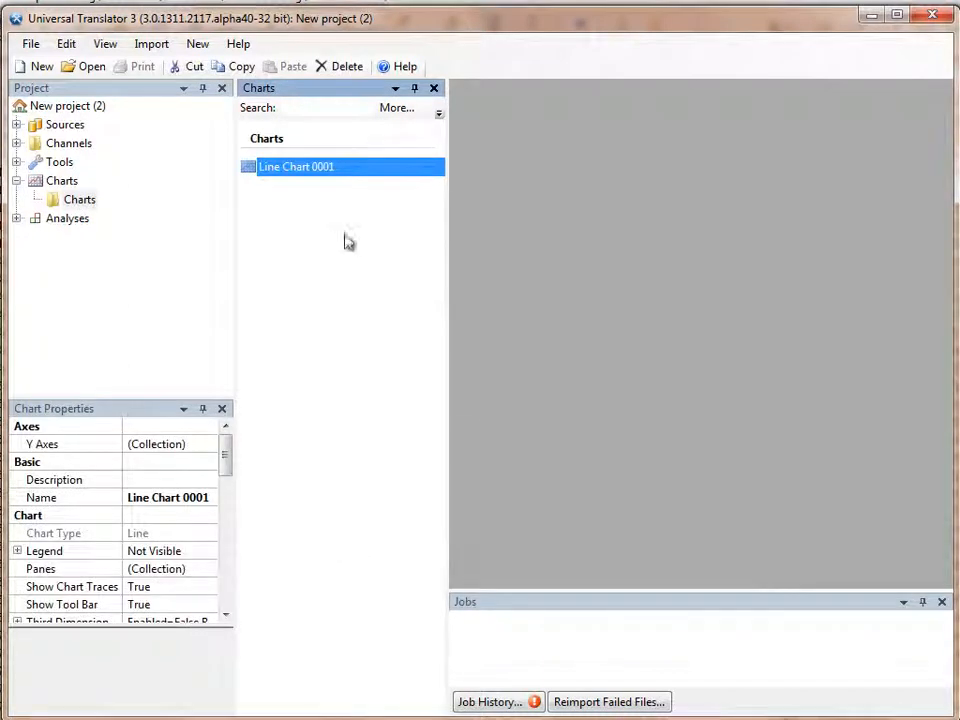
{"action": "double_click", "coordinate": [251, 168]}
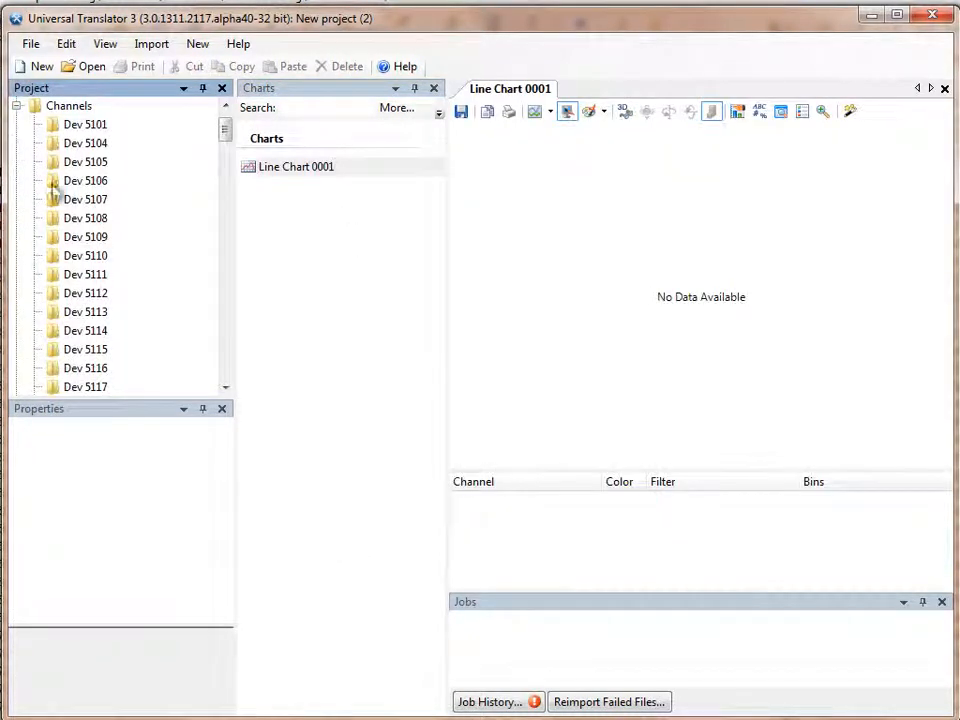
Step: Plot the Dev 5106 CD Flow and Desired CD flow channels on the line chart and widen its Channel column to fit the names
{"action": "left_click", "coordinate": [80, 181]}
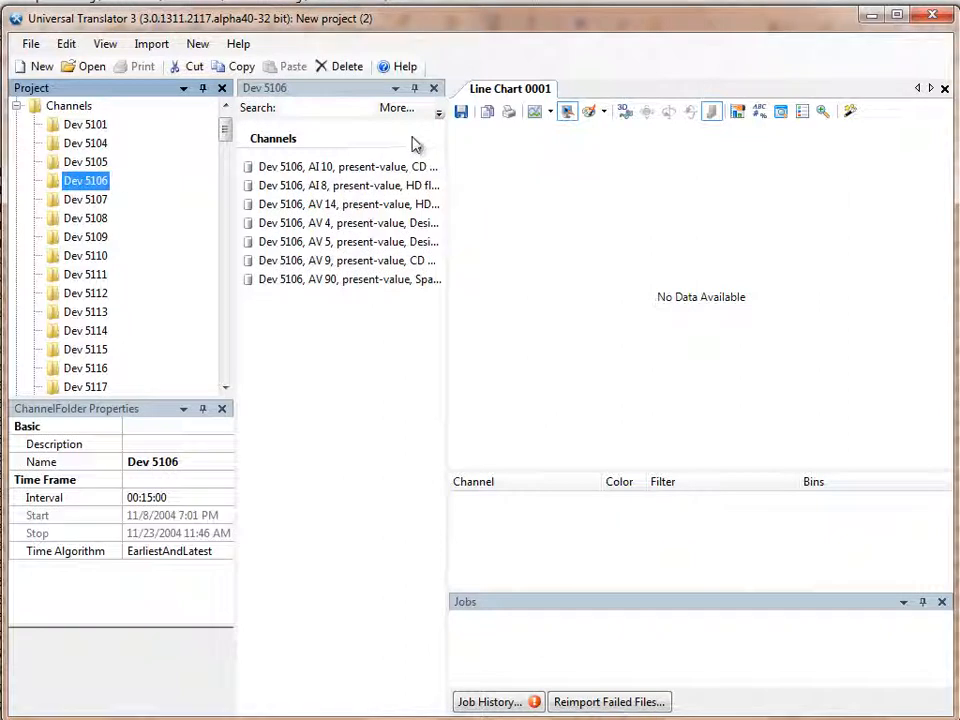
{"action": "left_click_drag", "start_coordinate": [448, 135], "coordinate": [530, 141]}
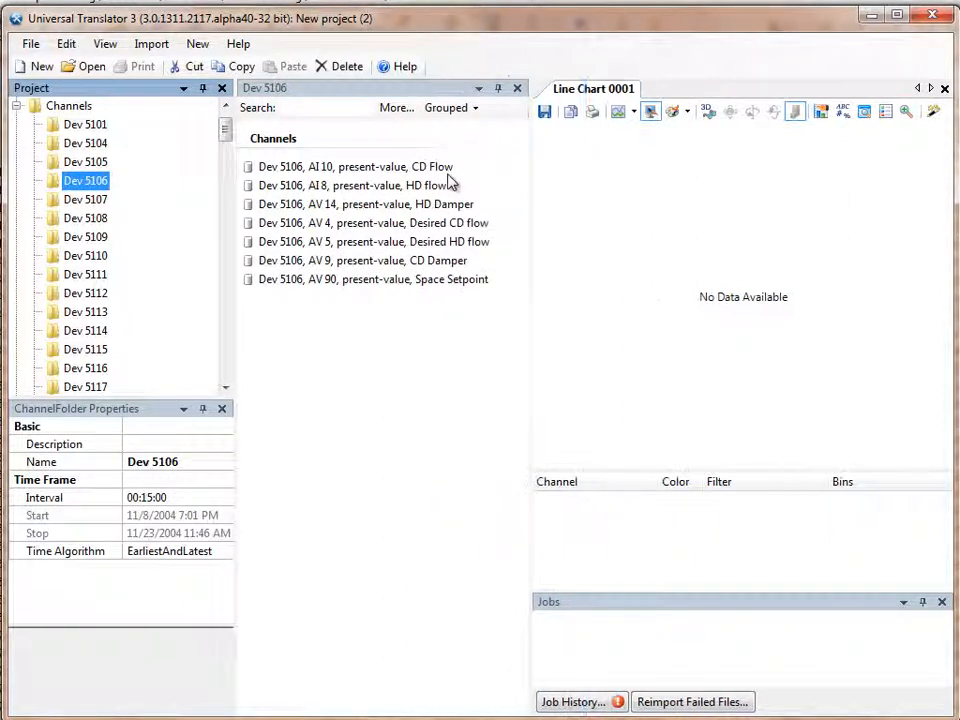
{"action": "left_click_drag", "start_coordinate": [443, 170], "coordinate": [604, 197]}
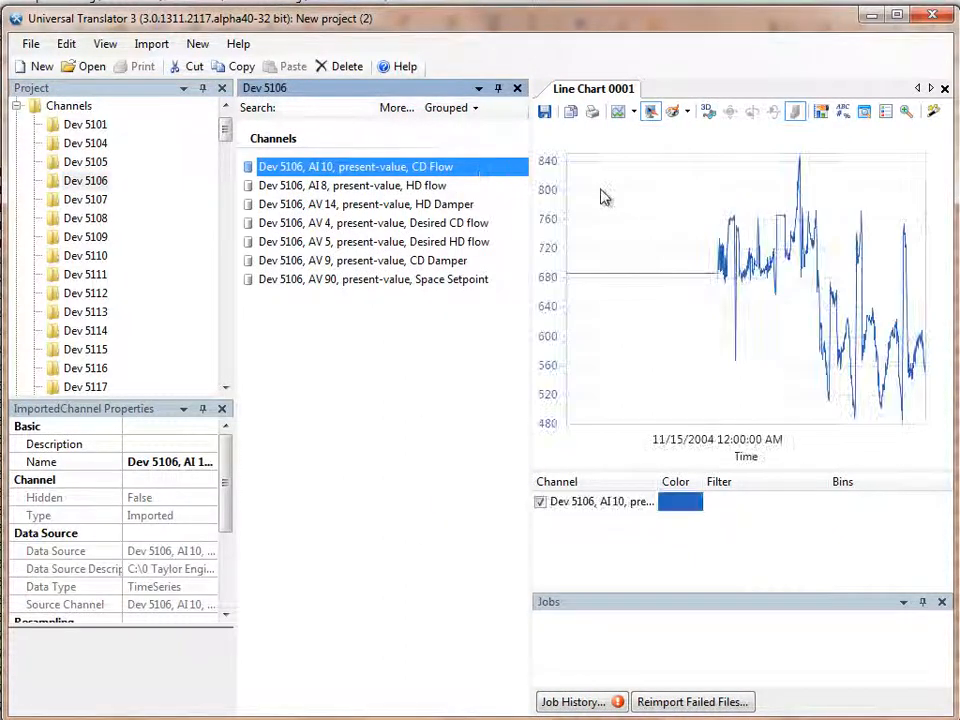
{"action": "left_click_drag", "start_coordinate": [470, 228], "coordinate": [627, 233]}
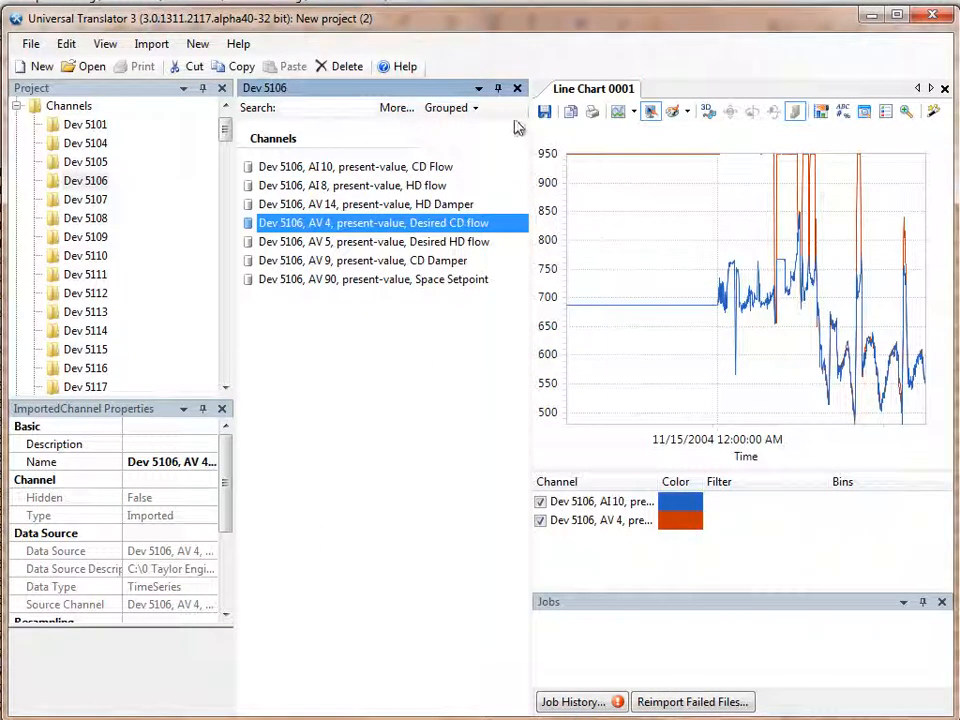
{"action": "left_click_drag", "start_coordinate": [530, 150], "coordinate": [456, 152]}
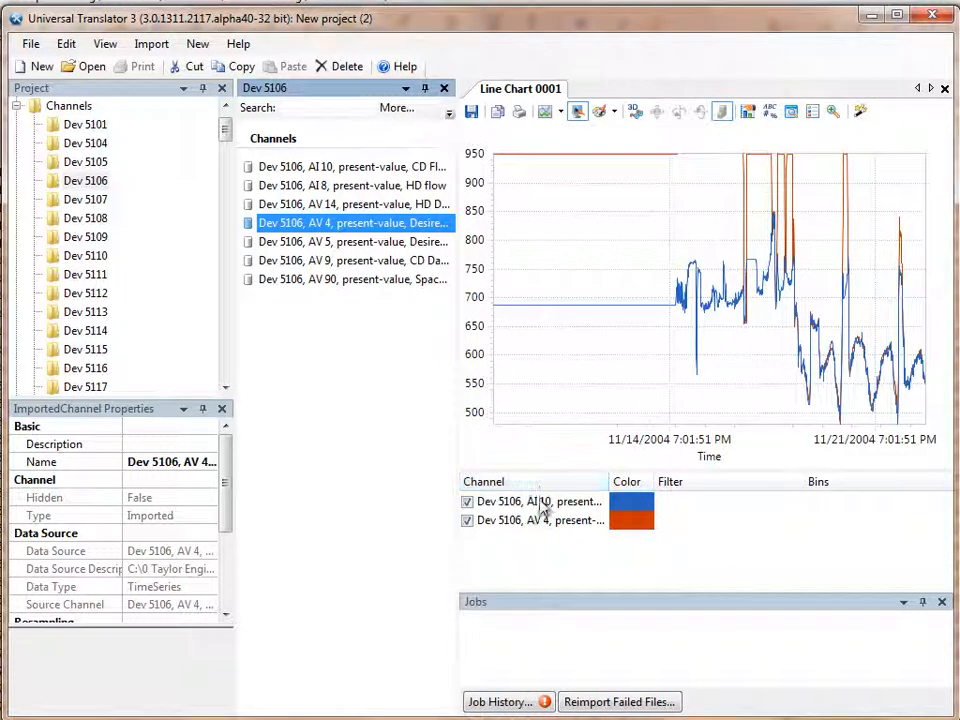
{"action": "left_click_drag", "start_coordinate": [606, 481], "coordinate": [786, 484]}
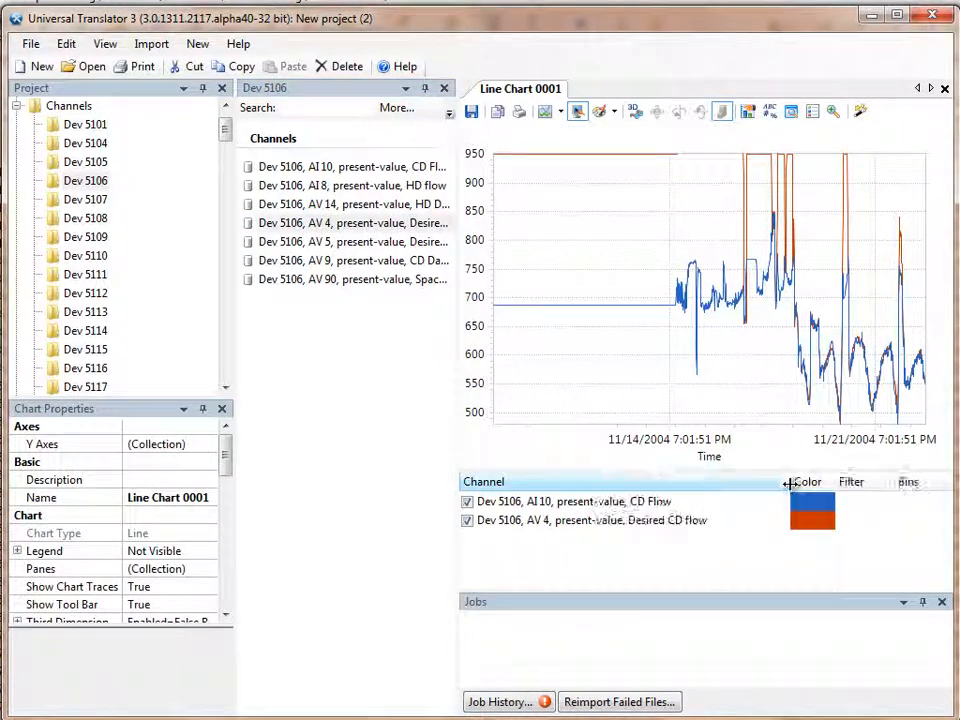
Step: Enable advanced data input selection for the CD Flow trace's Y Data Input and set its type to Dynamically Search Property For All Words
{"action": "left_click", "coordinate": [600, 500]}
{"action": "scroll", "coordinate": [200, 560], "scroll_direction": "down", "scroll_amount": 3}
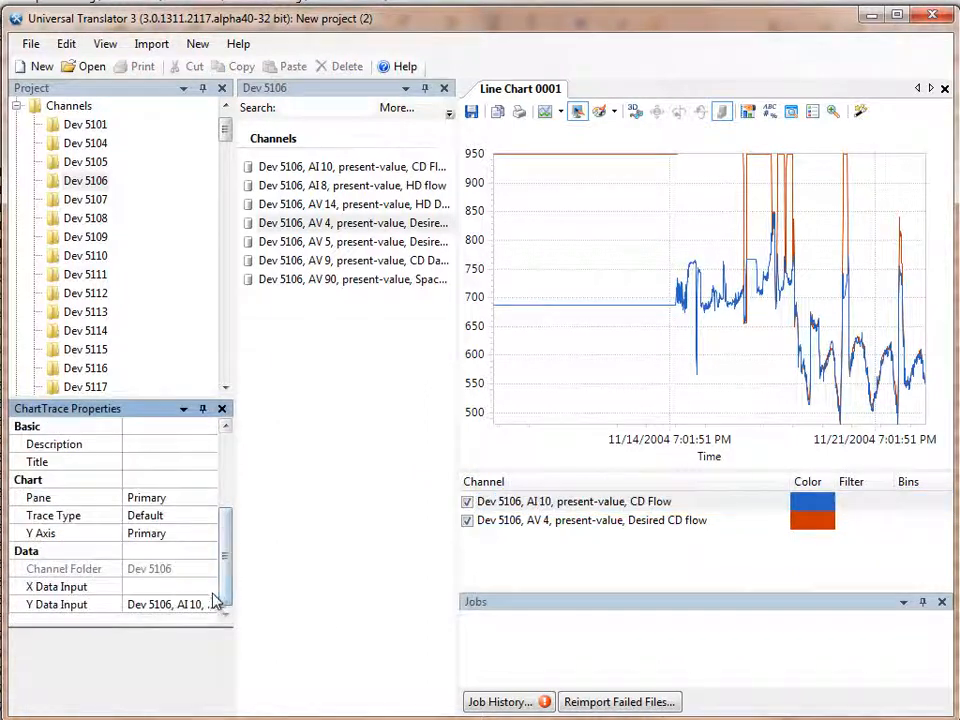
{"action": "left_click", "coordinate": [212, 604]}
{"action": "left_click", "coordinate": [216, 605]}
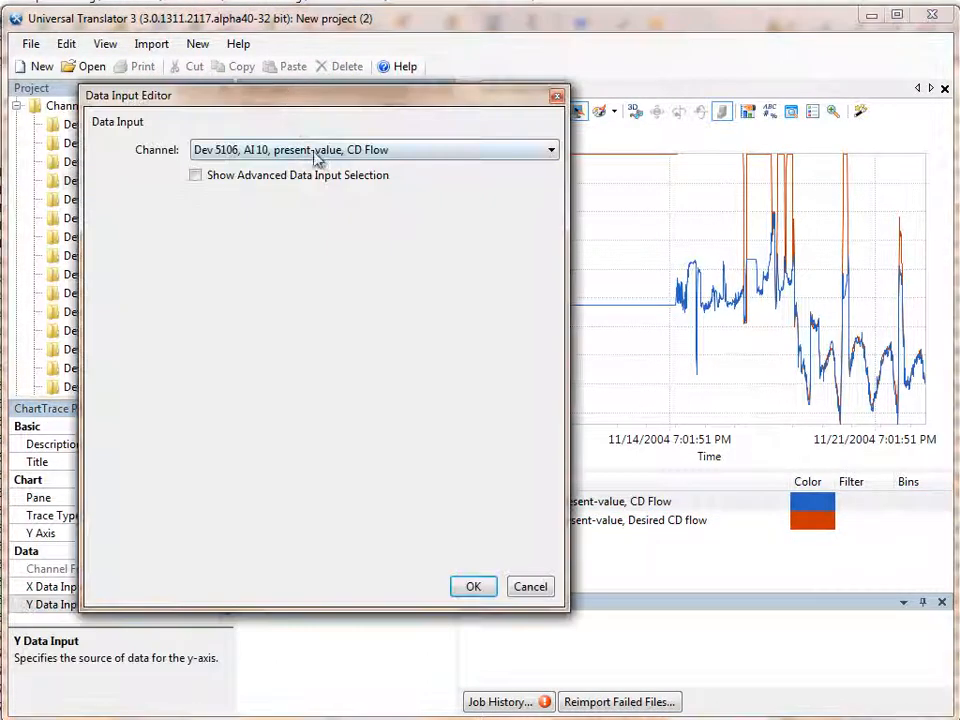
{"action": "left_click", "coordinate": [204, 177]}
{"action": "left_click", "coordinate": [205, 203]}
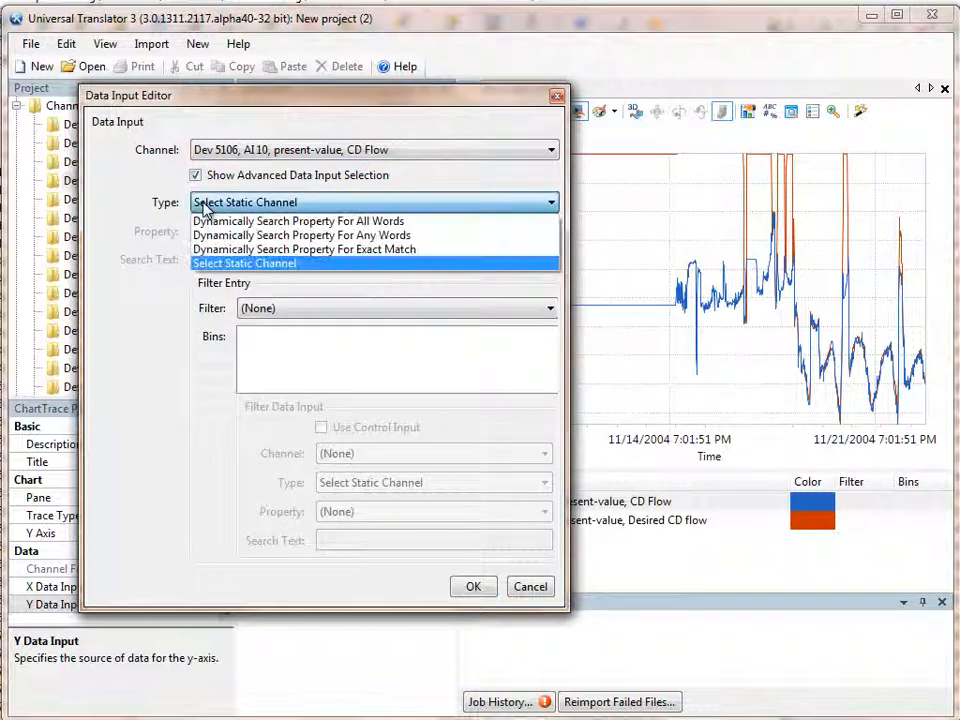
{"action": "left_click", "coordinate": [207, 222]}
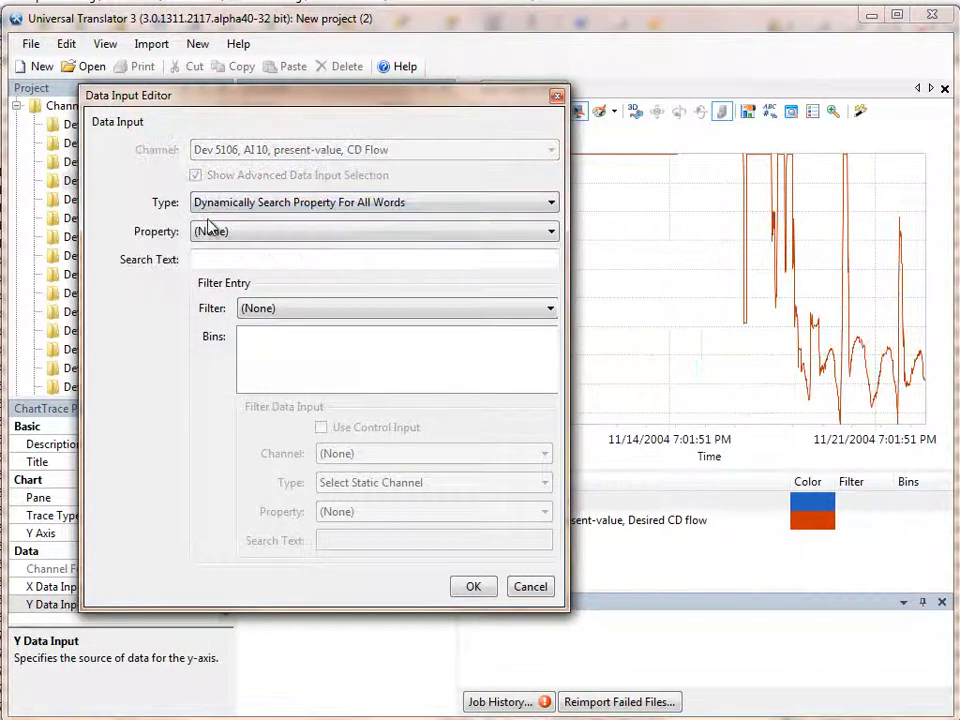
Step: Make the CD Flow trace search the Name property for "present-value cd flow" and accept the data input
{"action": "left_click", "coordinate": [211, 233]}
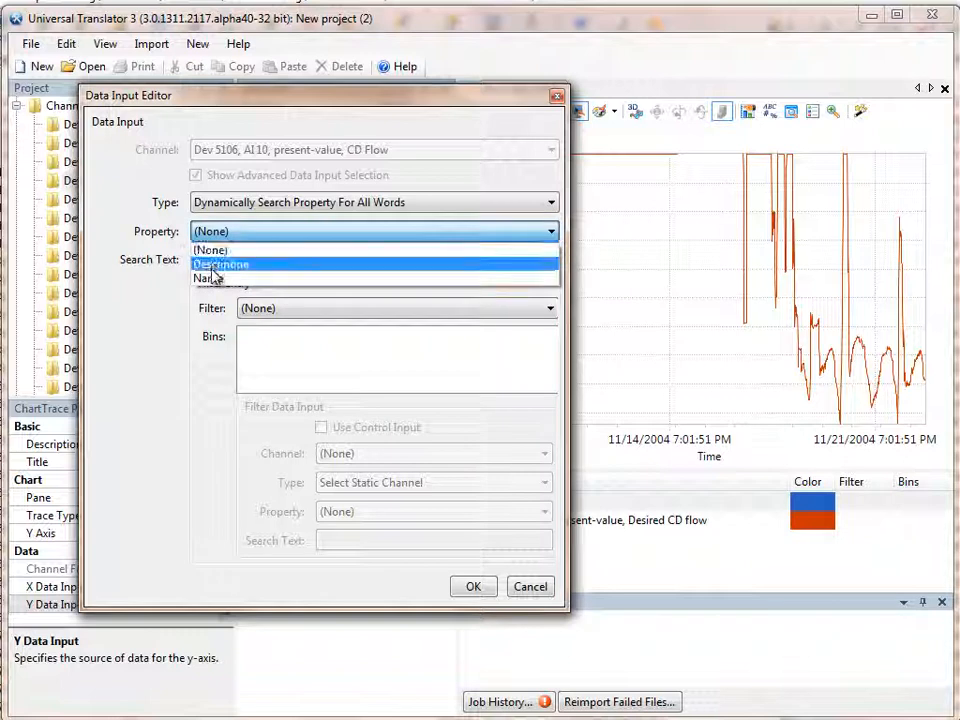
{"action": "left_click", "coordinate": [213, 276]}
{"action": "left_click", "coordinate": [214, 259]}
{"action": "type", "text": "presen"}
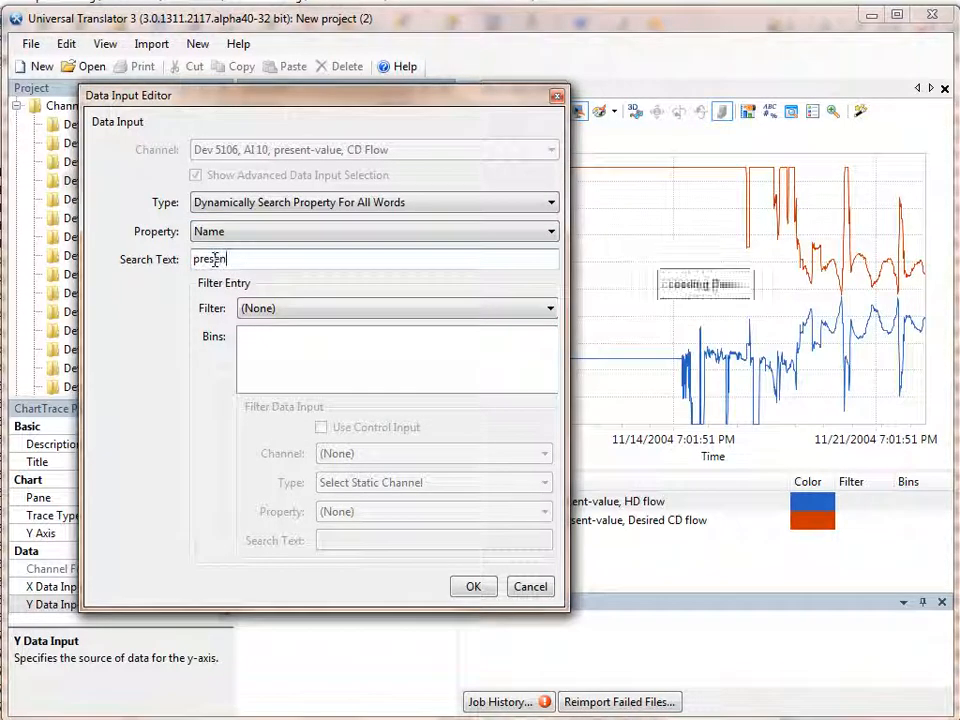
{"action": "type", "text": "t-value cd flow"}
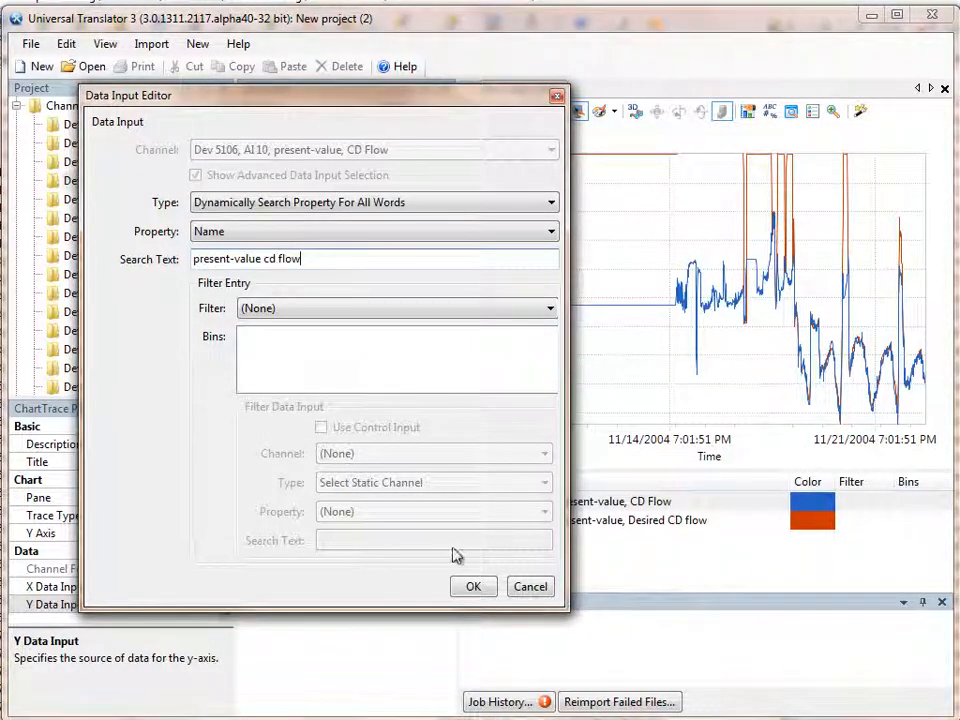
{"action": "left_click", "coordinate": [472, 587]}
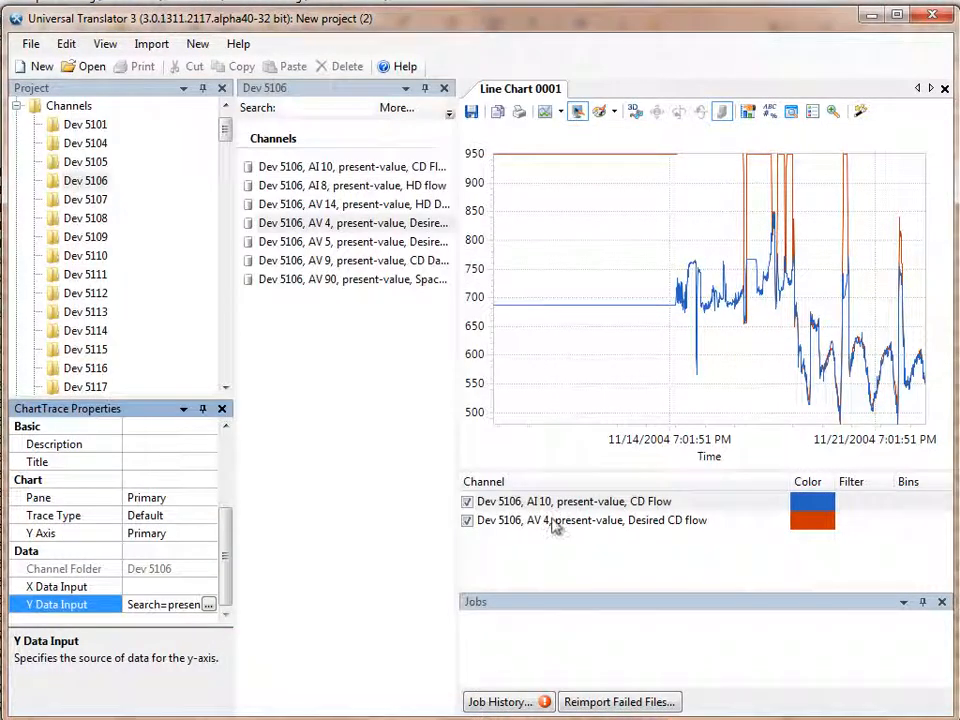
Step: Enable advanced data input selection for the Desired CD flow trace's Y Data Input and set its type to Dynamically Search Property For All Words
{"action": "left_click", "coordinate": [556, 522]}
{"action": "left_click", "coordinate": [229, 600]}
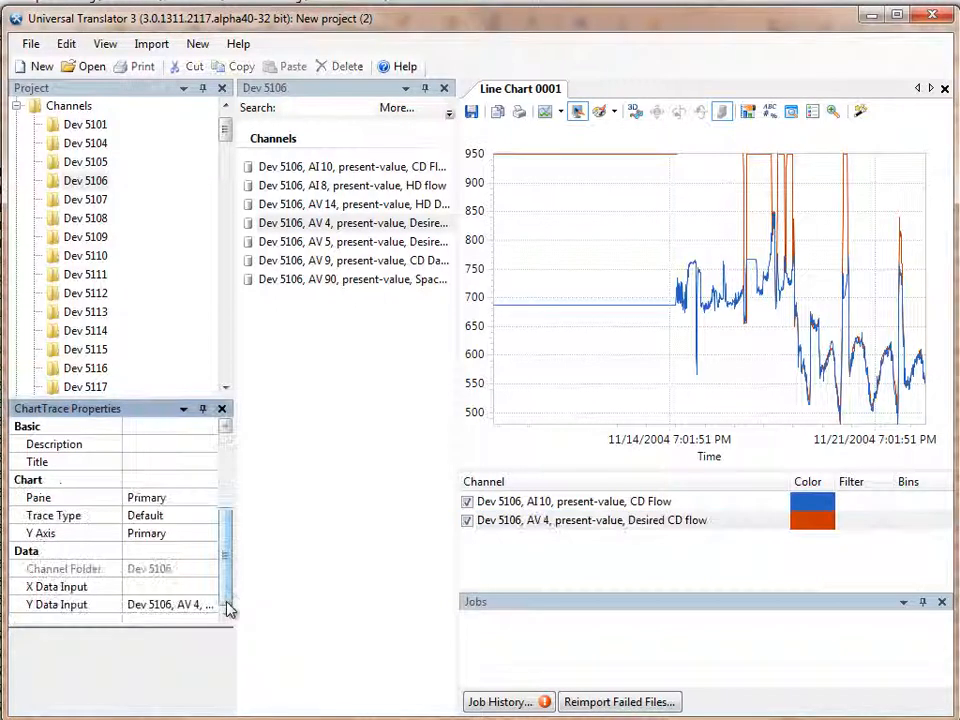
{"action": "left_click", "coordinate": [210, 605]}
{"action": "left_click", "coordinate": [212, 605]}
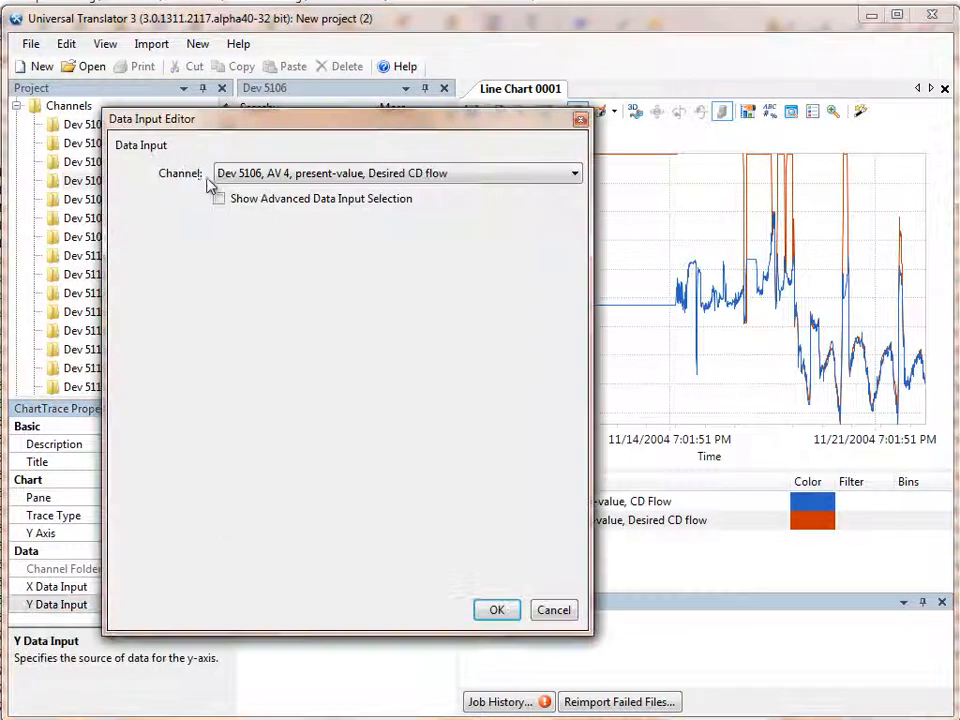
{"action": "left_click", "coordinate": [218, 199]}
{"action": "left_click", "coordinate": [224, 229]}
{"action": "left_click", "coordinate": [232, 245]}
Step: Make the Desired CD flow trace search the Name property for "desired cd flow" and accept the data input
{"action": "left_click", "coordinate": [240, 257]}
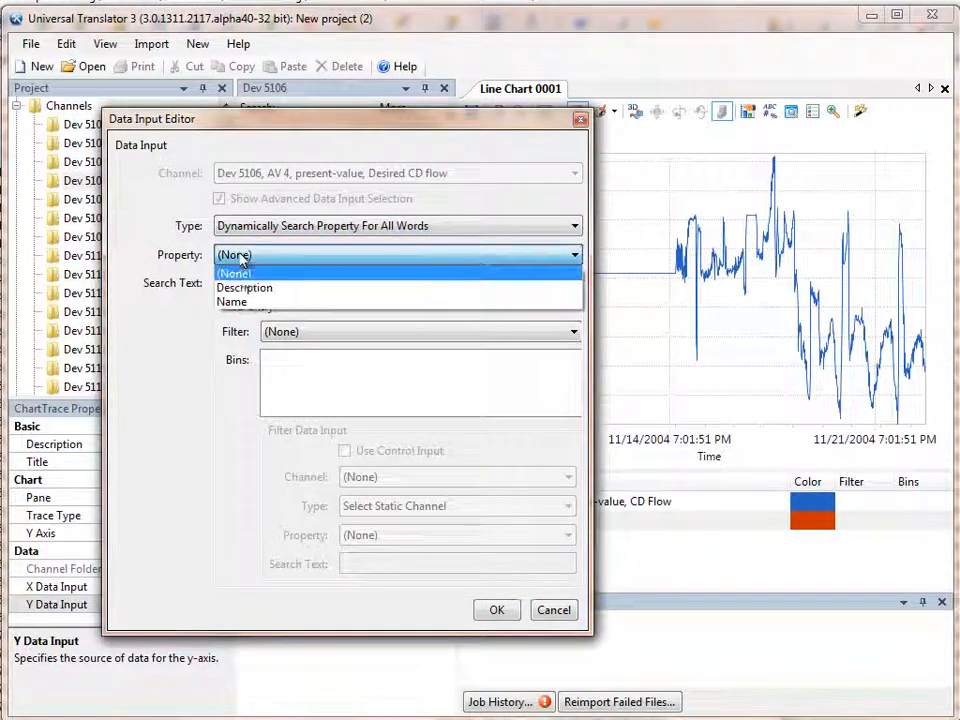
{"action": "left_click", "coordinate": [242, 302]}
{"action": "left_click", "coordinate": [238, 285]}
{"action": "type", "text": "desired cd flow"}
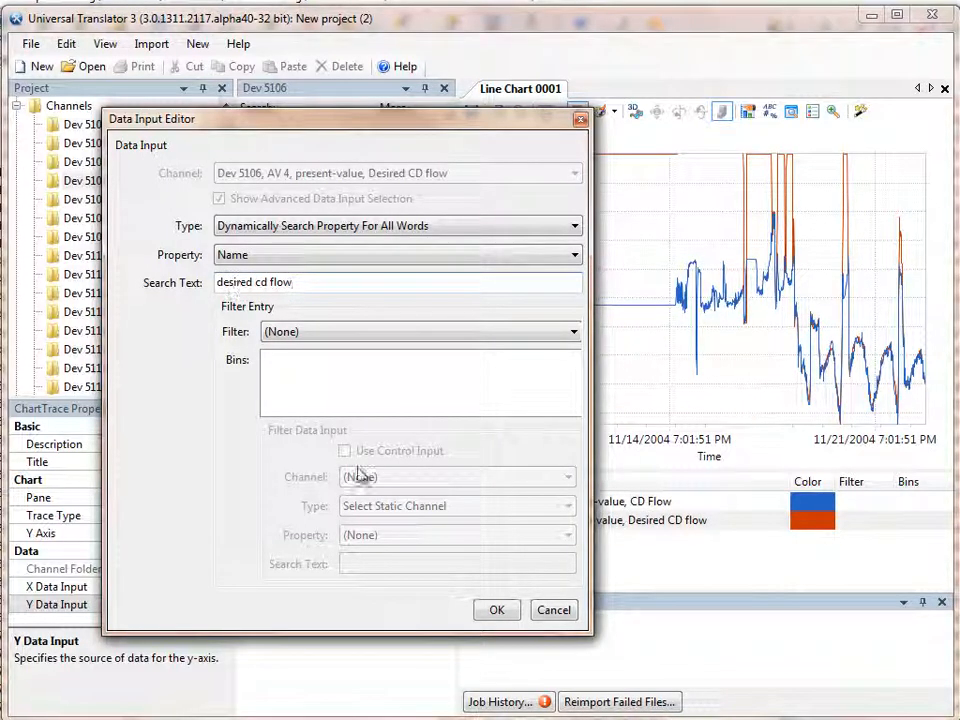
{"action": "left_click", "coordinate": [484, 609]}
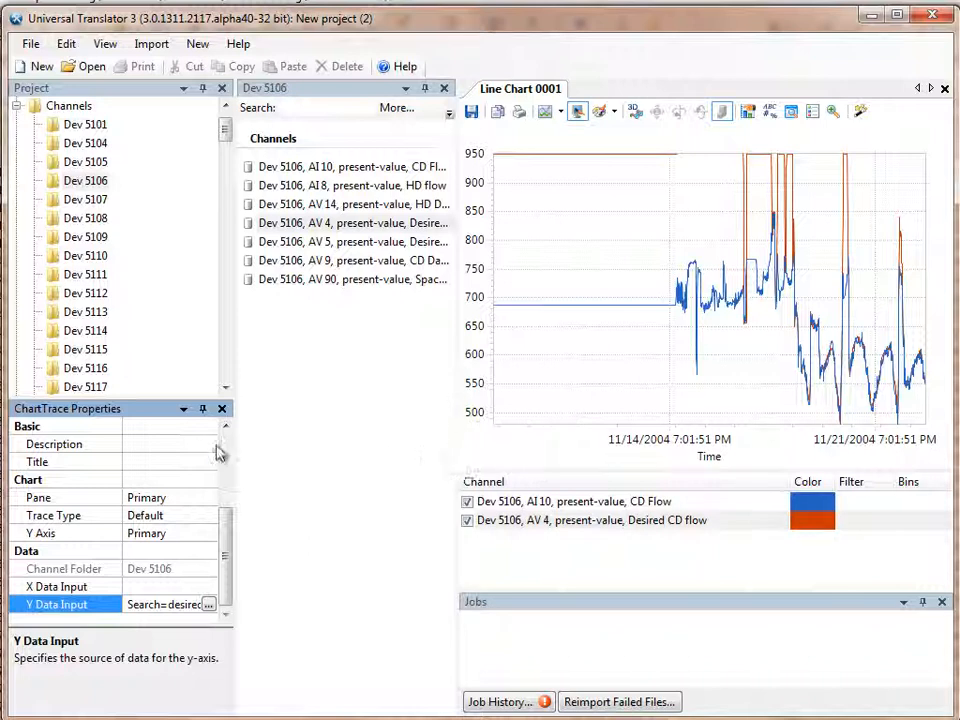
Step: Set the line chart's Channel Folder property to Dev 5111
{"action": "scroll", "coordinate": [228, 474], "scroll_direction": "up", "scroll_amount": 3}
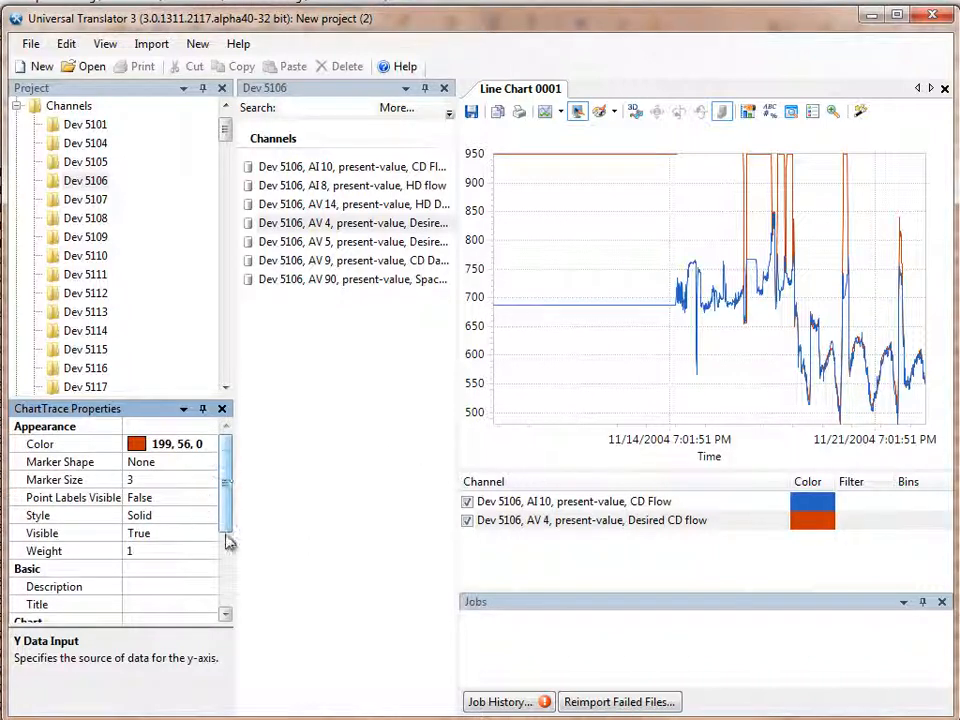
{"action": "left_click", "coordinate": [497, 466]}
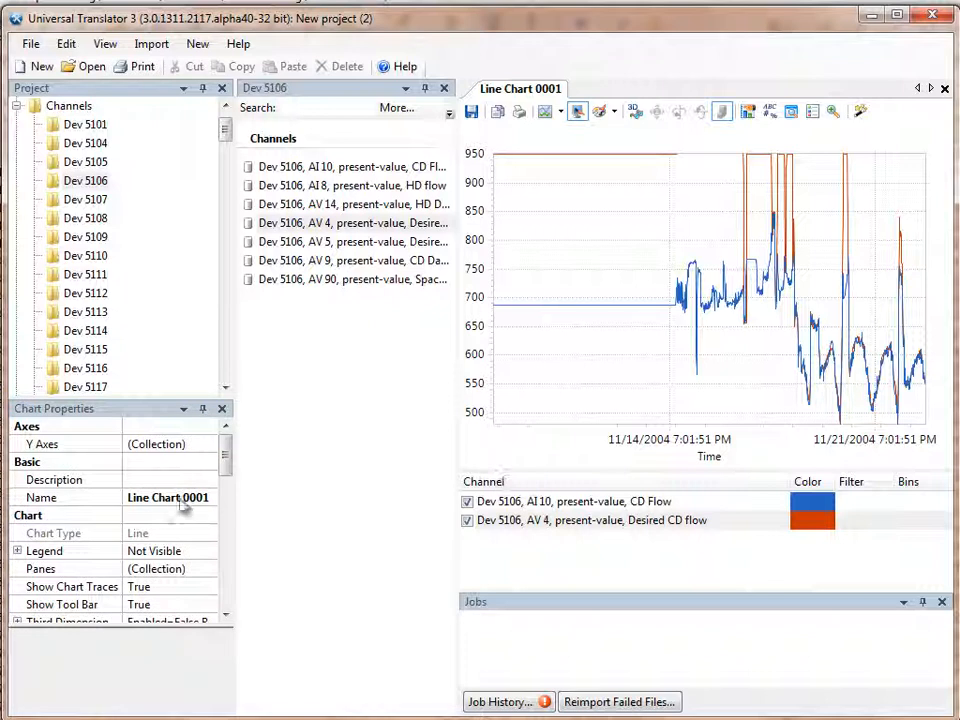
{"action": "mouse_move", "coordinate": [228, 474]}
{"action": "left_mouse_down"}
{"action": "mouse_move", "coordinate": [226, 451]}
{"action": "mouse_move", "coordinate": [226, 493]}
{"action": "left_mouse_up"}
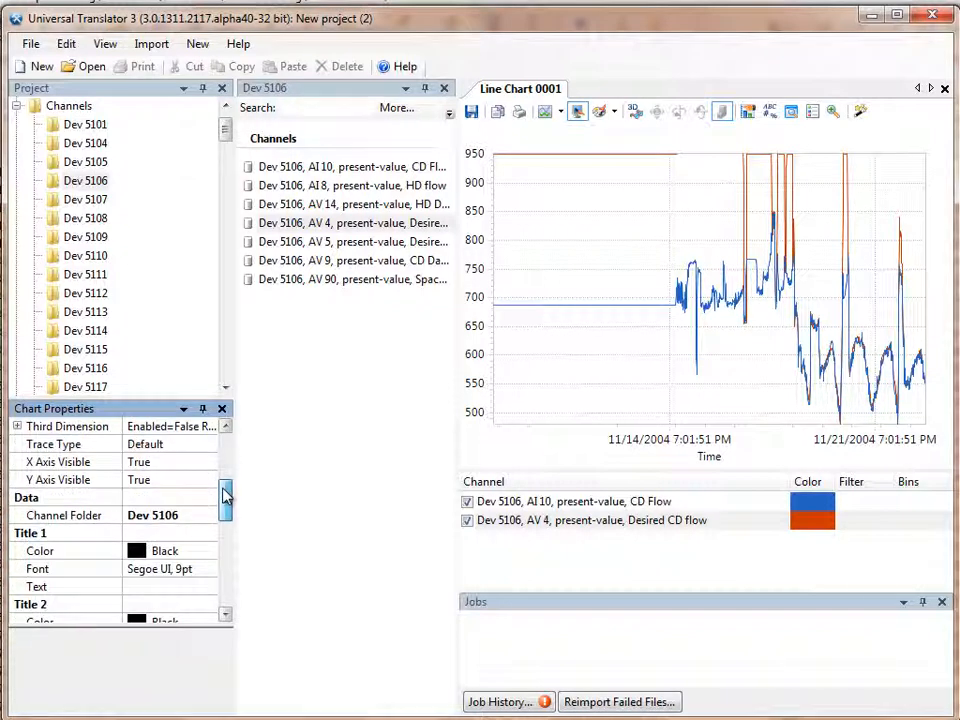
{"action": "left_click", "coordinate": [203, 518]}
{"action": "left_click", "coordinate": [207, 516]}
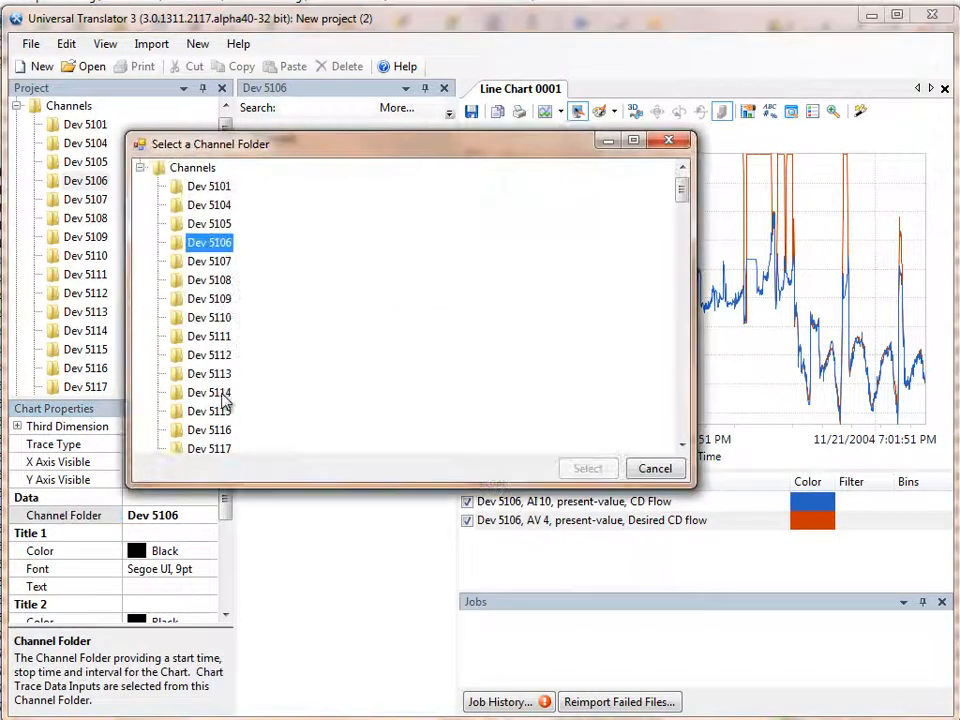
{"action": "left_click", "coordinate": [208, 337]}
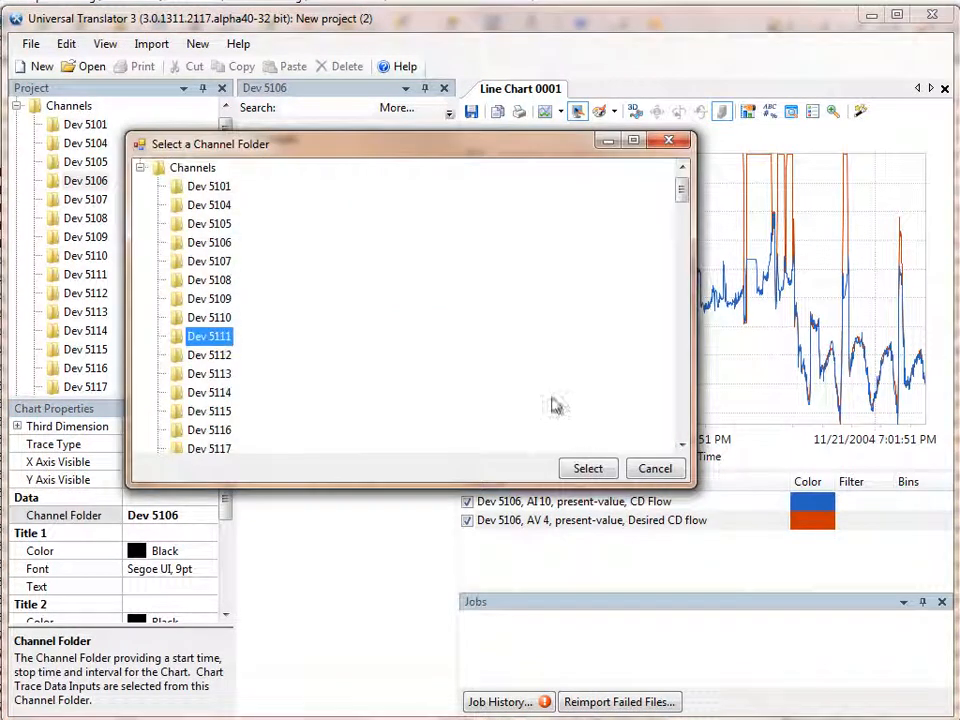
{"action": "left_click", "coordinate": [586, 468]}
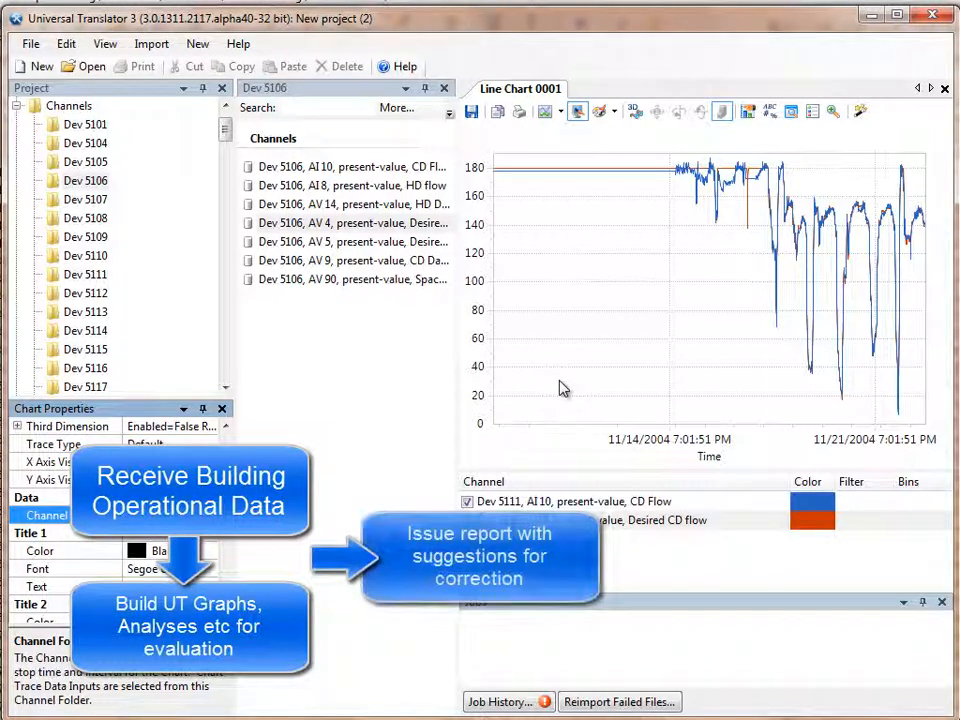
Step: Switch to Windows Explorer and examine the December and November folders in revised data import-separate files to compare their file counts
{"action": "left_click", "coordinate": [225, 108]}
{"action": "left_click", "coordinate": [225, 113]}
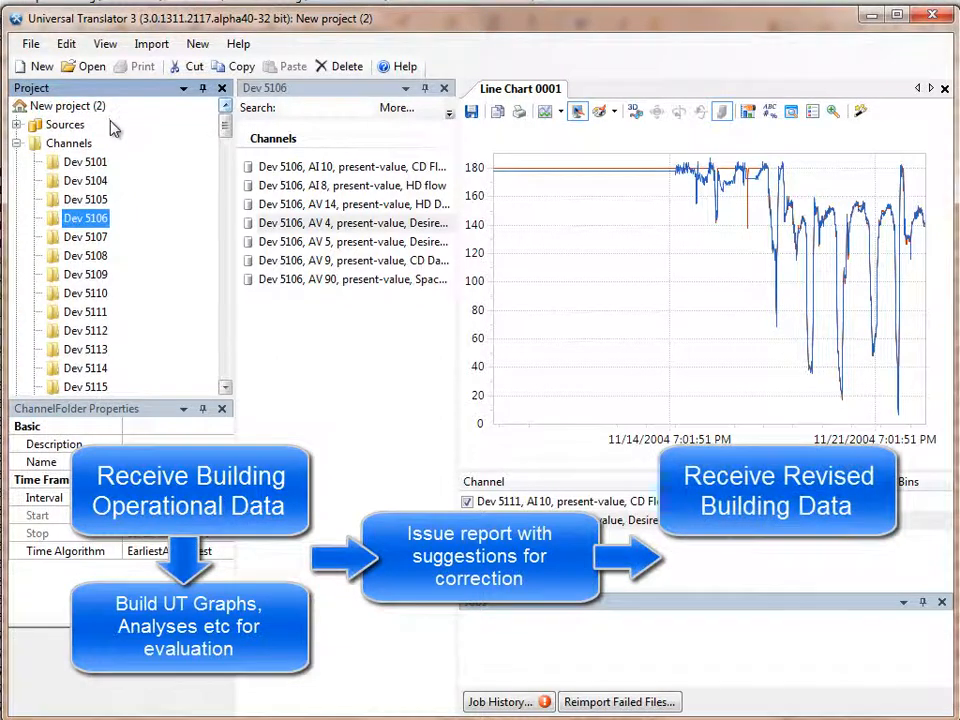
{"action": "key", "text": "alt+Tab"}
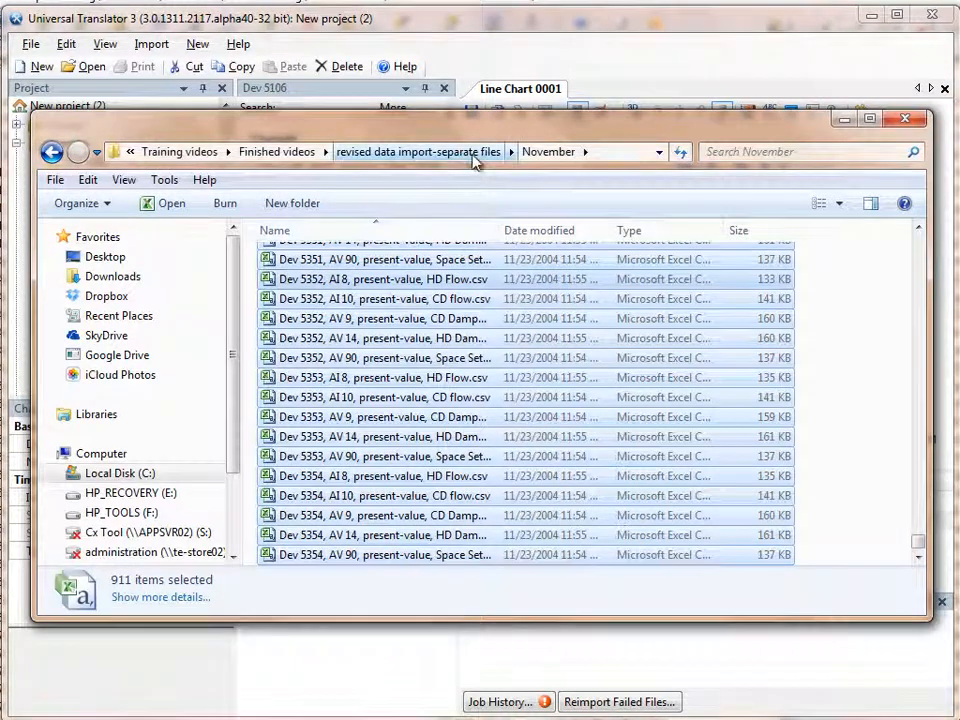
{"action": "left_click", "coordinate": [476, 157]}
{"action": "double_click", "coordinate": [338, 259]}
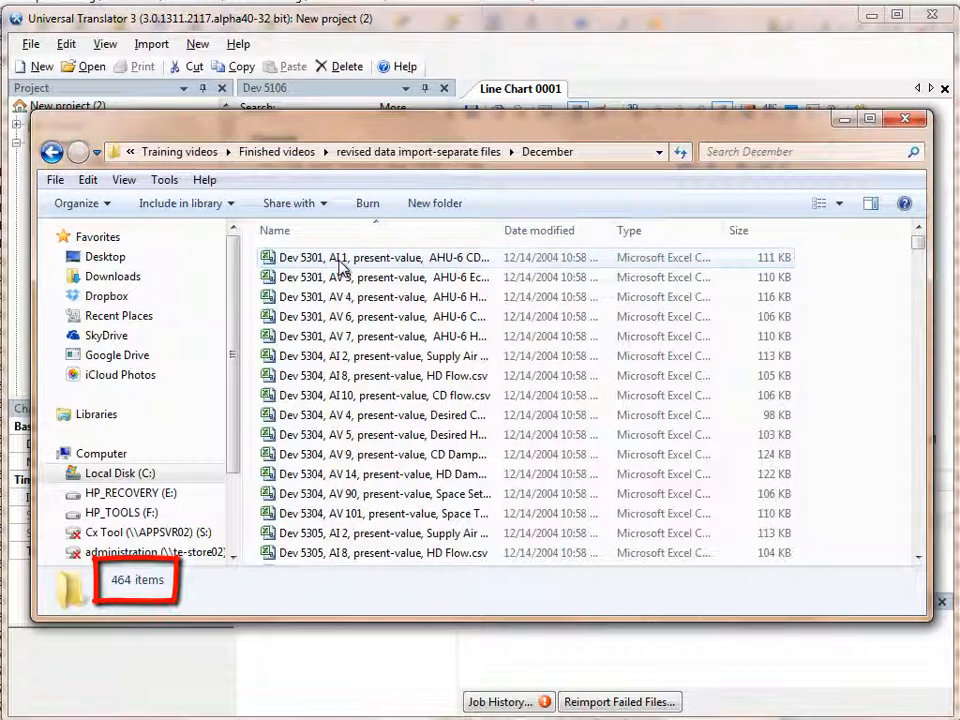
{"action": "left_click", "coordinate": [432, 152]}
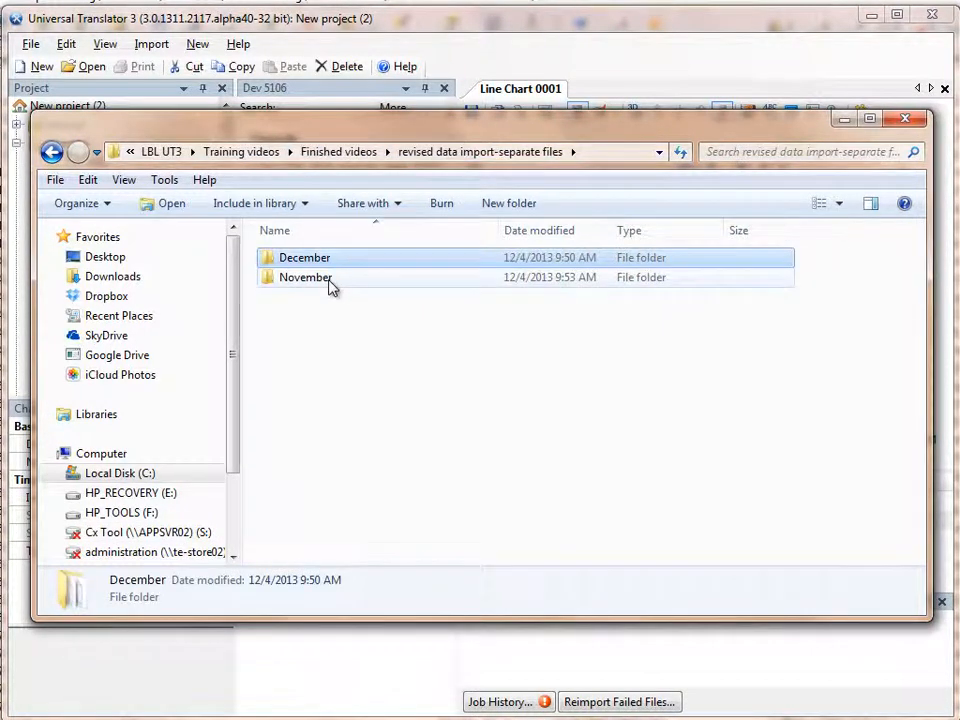
{"action": "double_click", "coordinate": [330, 280]}
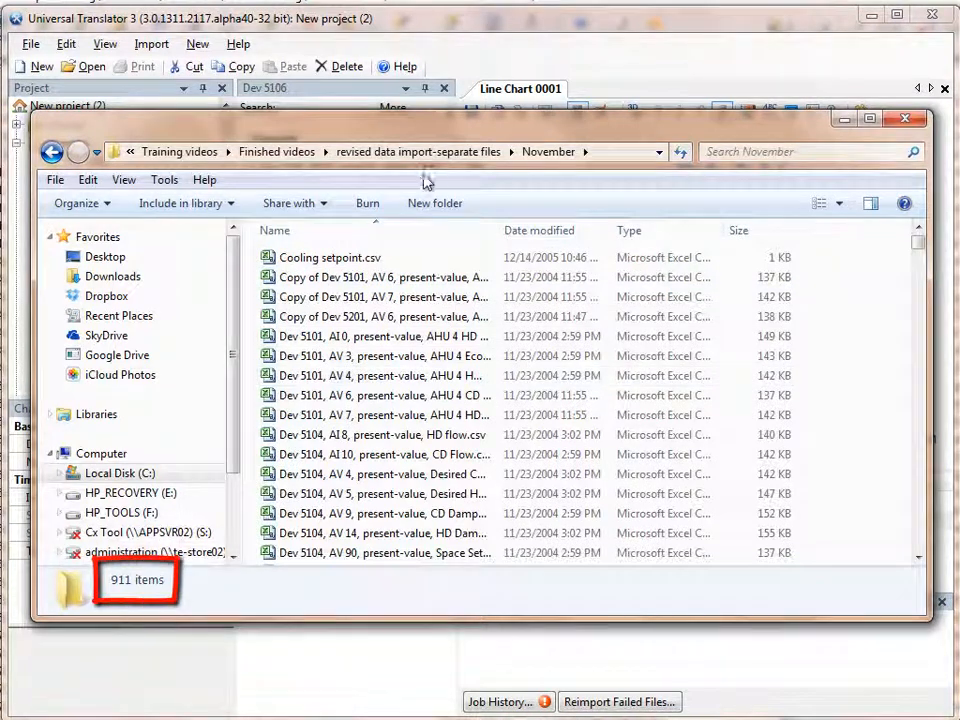
{"action": "left_click", "coordinate": [432, 152]}
Step: Open the December folder in revised data import-separate files
{"action": "left_click", "coordinate": [352, 262]}
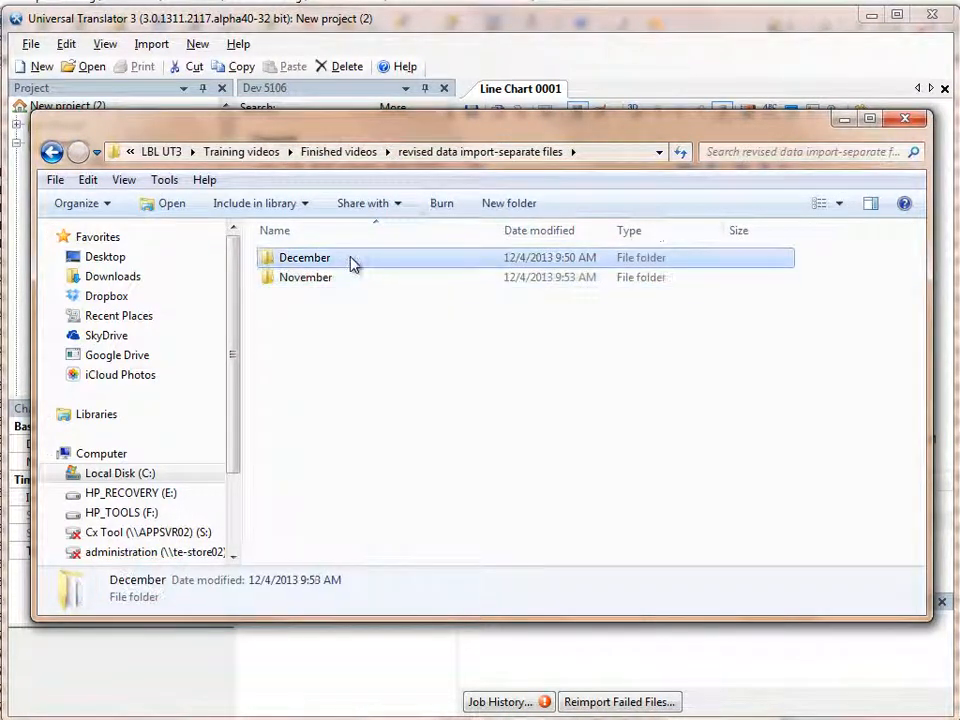
{"action": "left_click", "coordinate": [352, 260]}
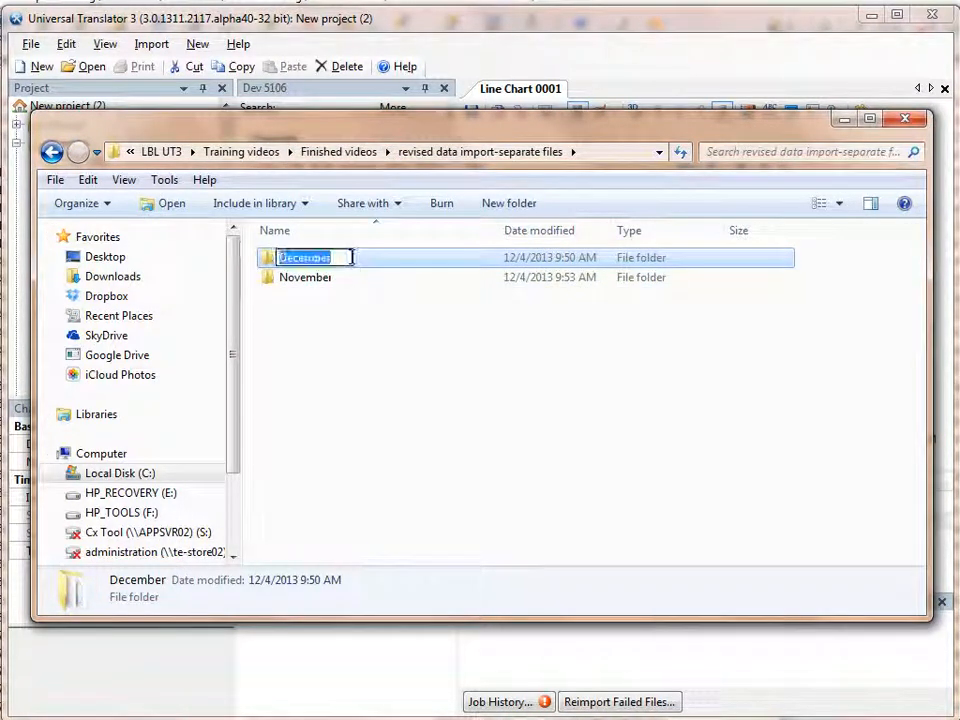
{"action": "key", "text": "Escape"}
{"action": "double_click", "coordinate": [352, 260]}
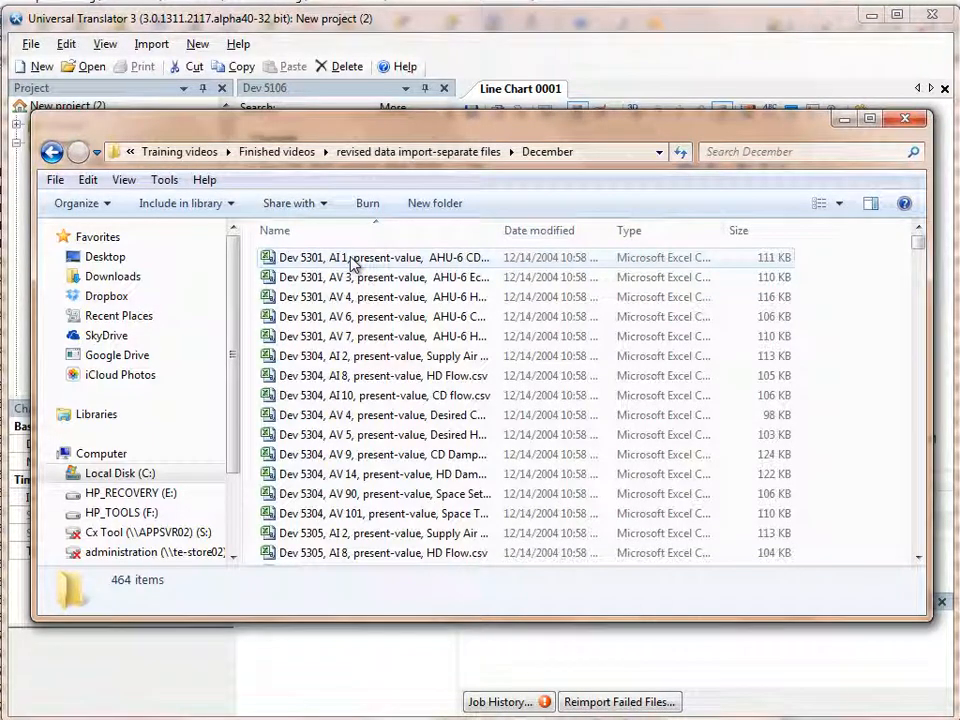
Step: Select the December folder's CSV trend files and import them into the Sources of the Universal Translator project
{"action": "left_click", "coordinate": [352, 262]}
{"action": "key", "text": "shift+Page_Down"}
{"action": "key", "text": "shift+Page_Down"}
{"action": "key", "text": "shift+Page_Down"}
{"action": "key", "text": "shift+Page_Down"}
{"action": "key", "text": "shift+Page_Down"}
{"action": "key", "text": "shift+Page_Down"}
{"action": "key", "text": "shift+Page_Down"}
{"action": "key", "text": "shift+Page_Down"}
{"action": "key", "text": "shift+Page_Down"}
{"action": "key", "text": "shift+Page_Down"}
{"action": "key", "text": "shift+Page_Down"}
{"action": "key", "text": "shift+Page_Down"}
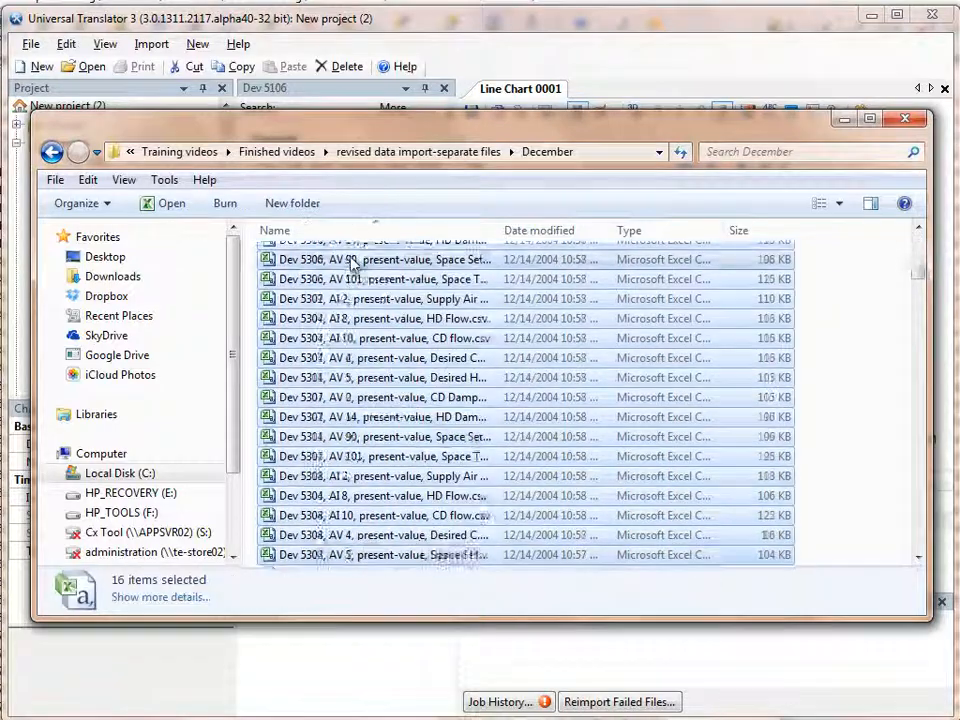
{"action": "key", "text": "shift+Page_Down"}
{"action": "key", "text": "shift+Page_Down"}
{"action": "key", "text": "shift+Page_Down"}
{"action": "key", "text": "shift+Page_Down"}
{"action": "key", "text": "shift+Page_Down"}
{"action": "left_click_drag", "start_coordinate": [353, 262], "coordinate": [64, 124]}
{"action": "key", "text": "alt+Tab"}
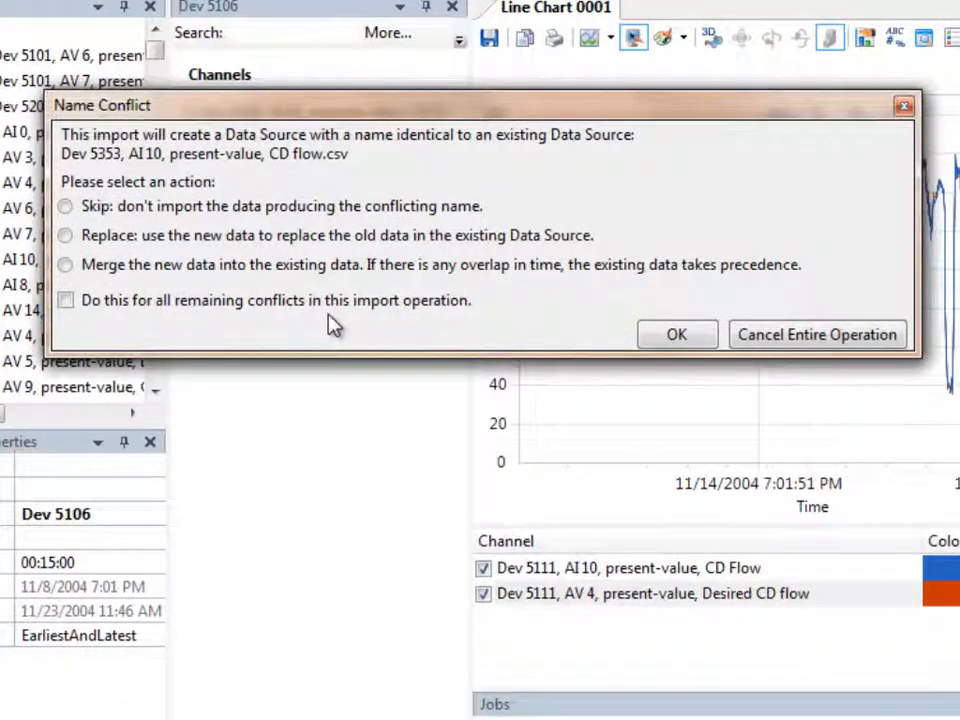
Step: Resolve the name conflicts by merging the new data into the existing data, applying the choice to all remaining conflicts in the import
{"action": "left_click", "coordinate": [110, 265]}
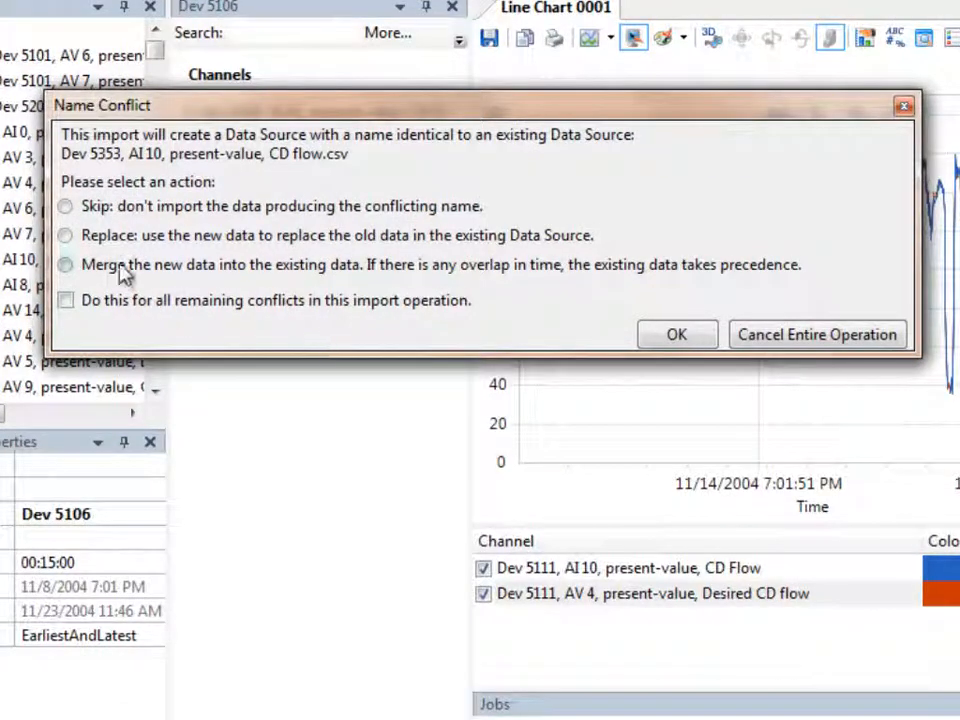
{"action": "left_click", "coordinate": [675, 338]}
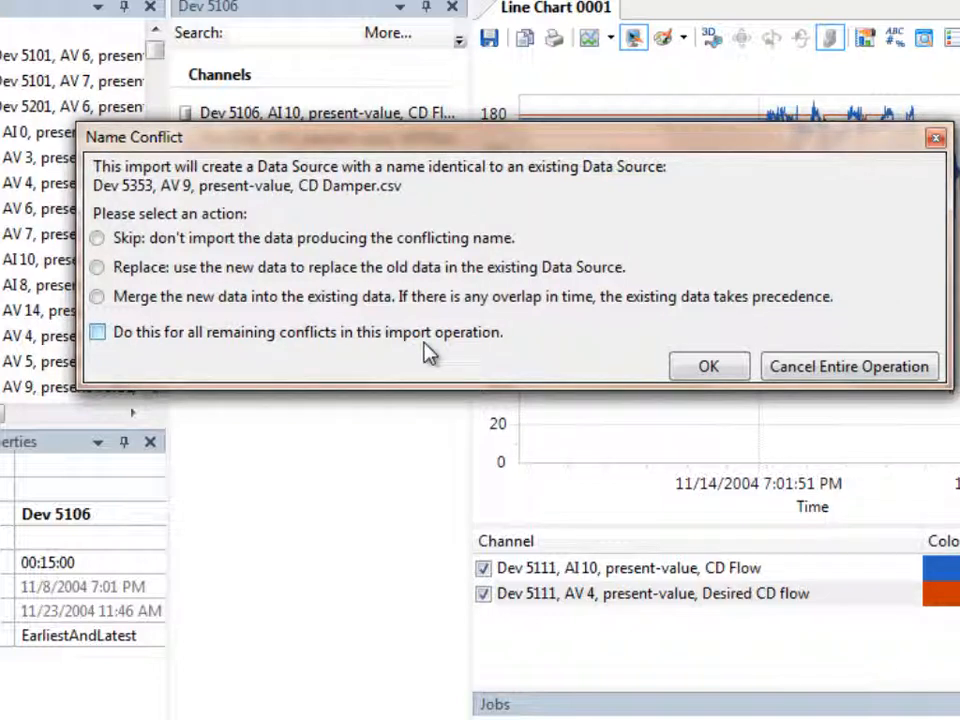
{"action": "left_click", "coordinate": [98, 297]}
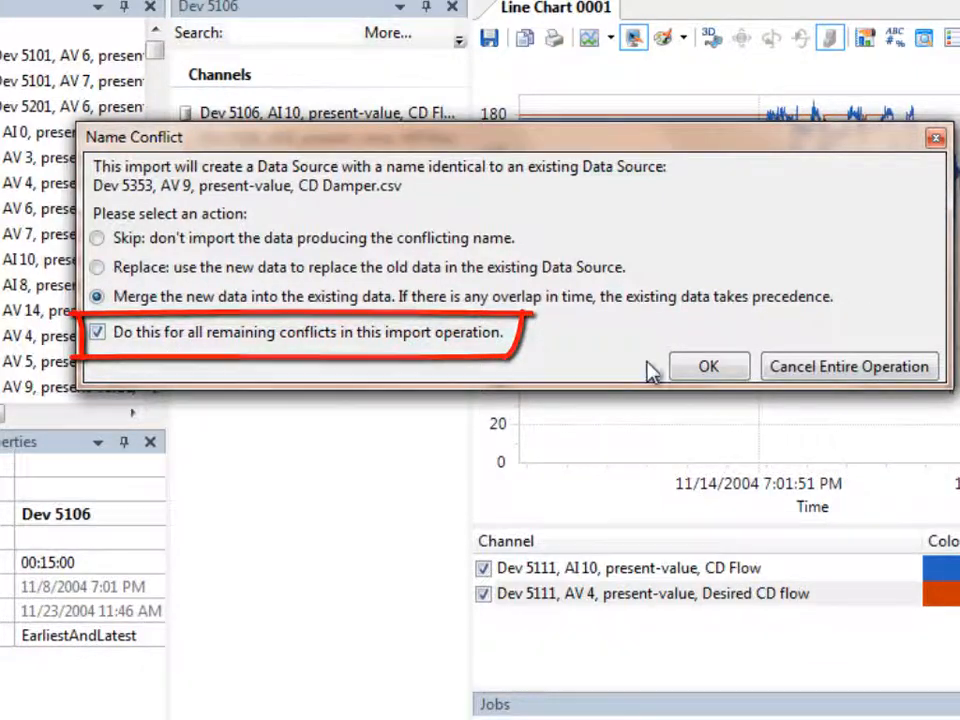
{"action": "left_click", "coordinate": [703, 366]}
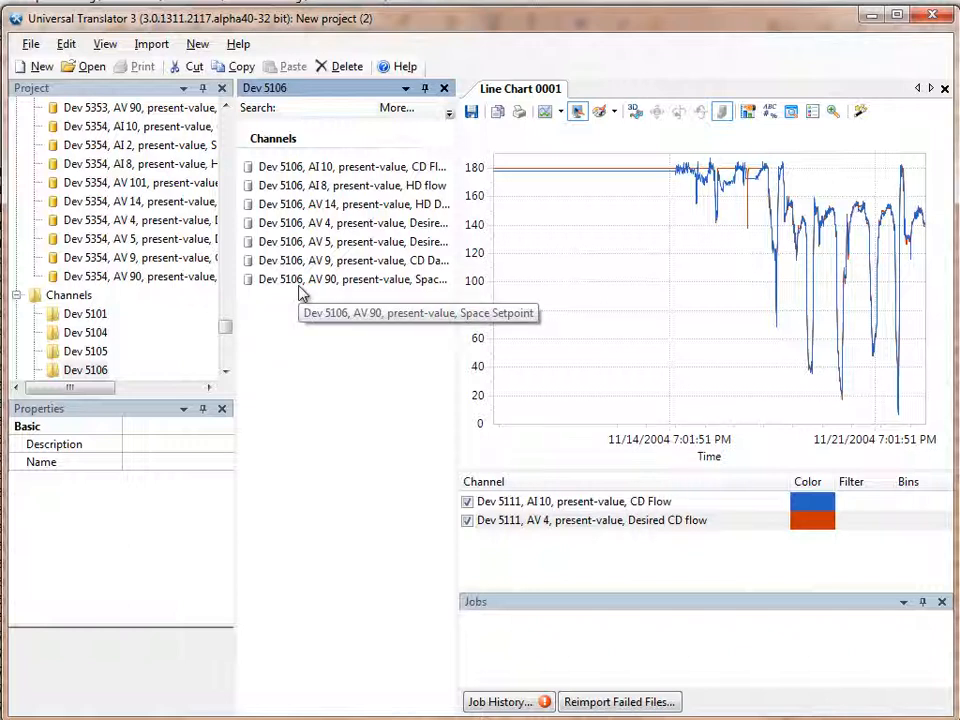
Step: Set the line chart's Channel Folder property to Dev 5307
{"action": "left_click", "coordinate": [467, 441]}
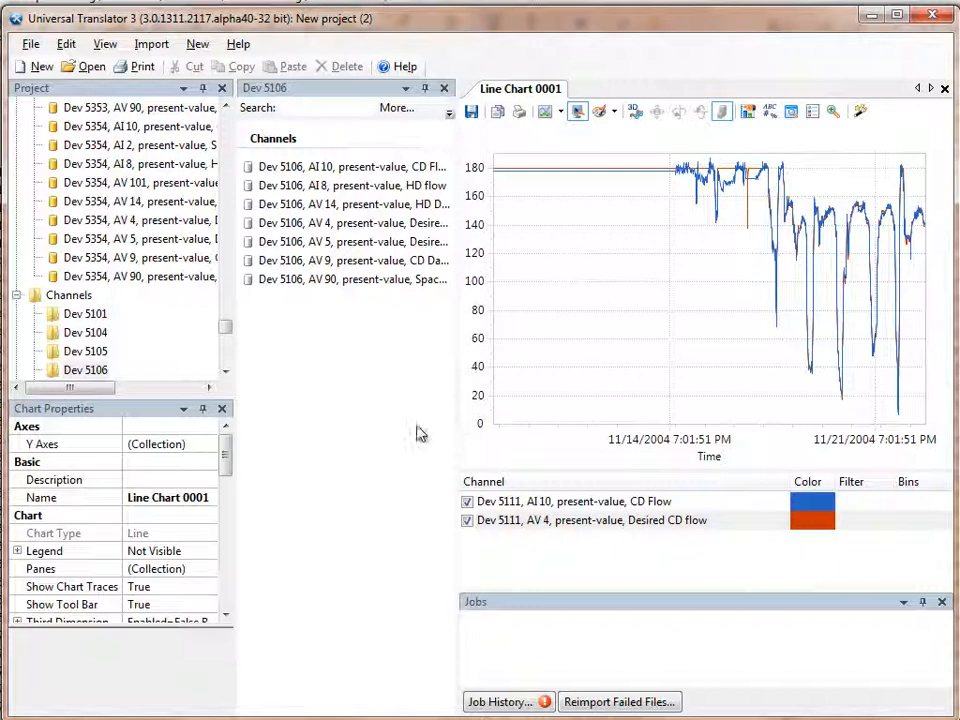
{"action": "left_click_drag", "start_coordinate": [229, 453], "coordinate": [229, 508]}
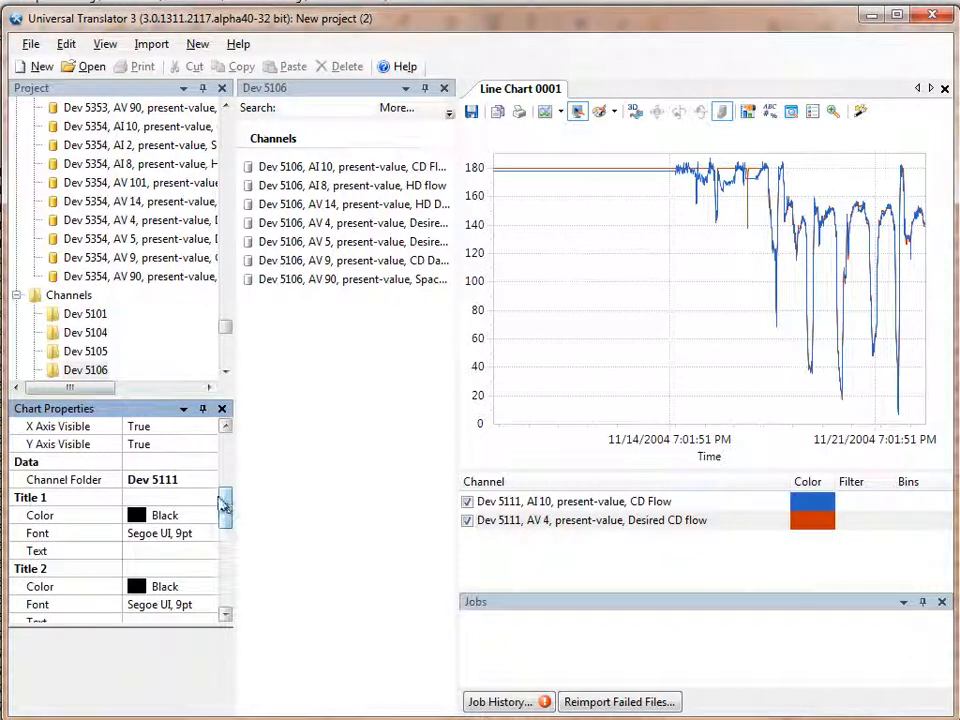
{"action": "left_click", "coordinate": [210, 484]}
{"action": "left_click", "coordinate": [209, 483]}
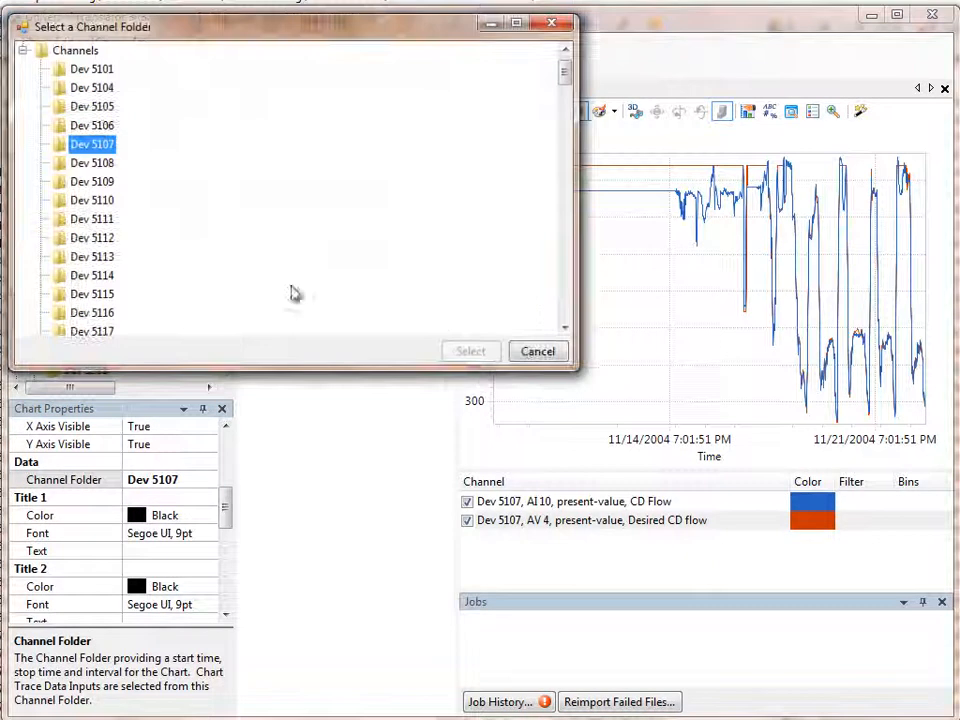
{"action": "left_click", "coordinate": [564, 307]}
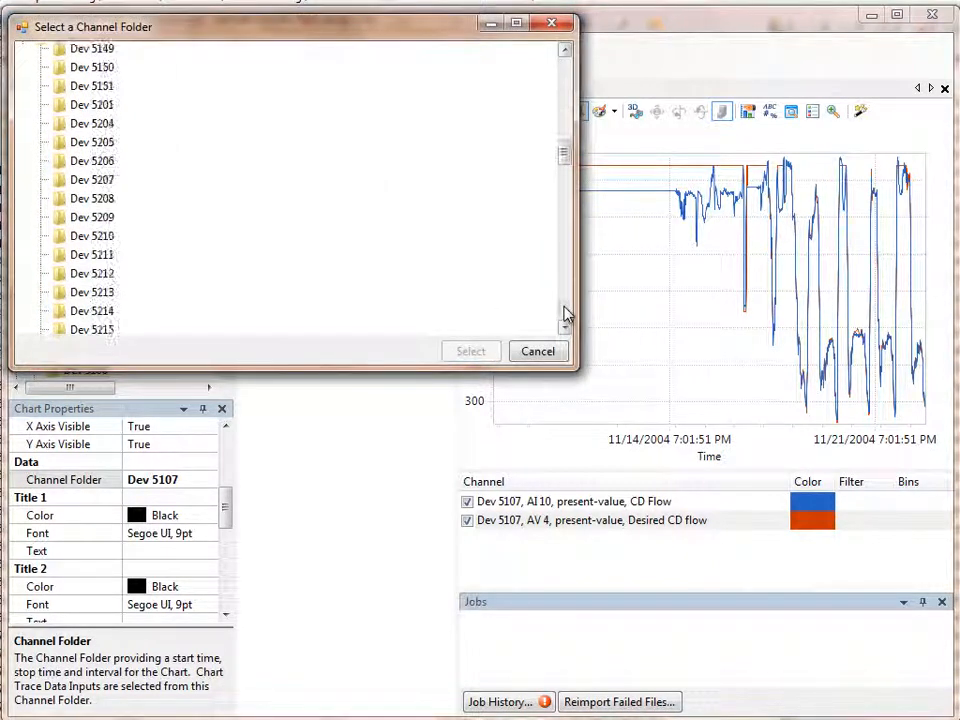
{"action": "left_click", "coordinate": [93, 254]}
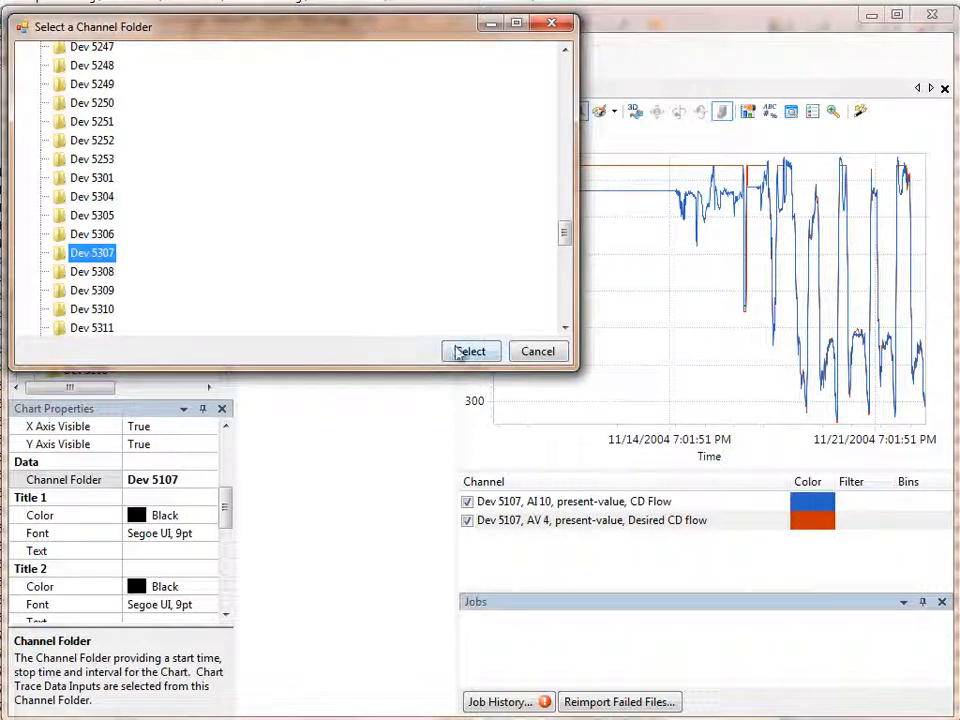
{"action": "left_click", "coordinate": [461, 352]}
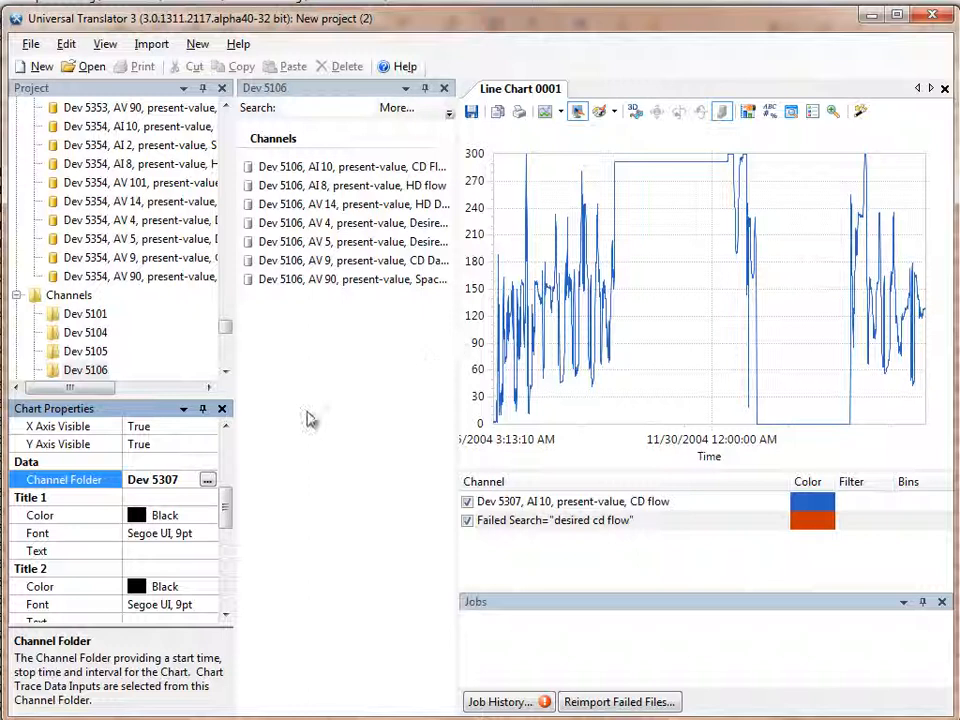
Step: Switch the line chart's Channel Folder to Dev 5322
{"action": "left_click", "coordinate": [207, 481]}
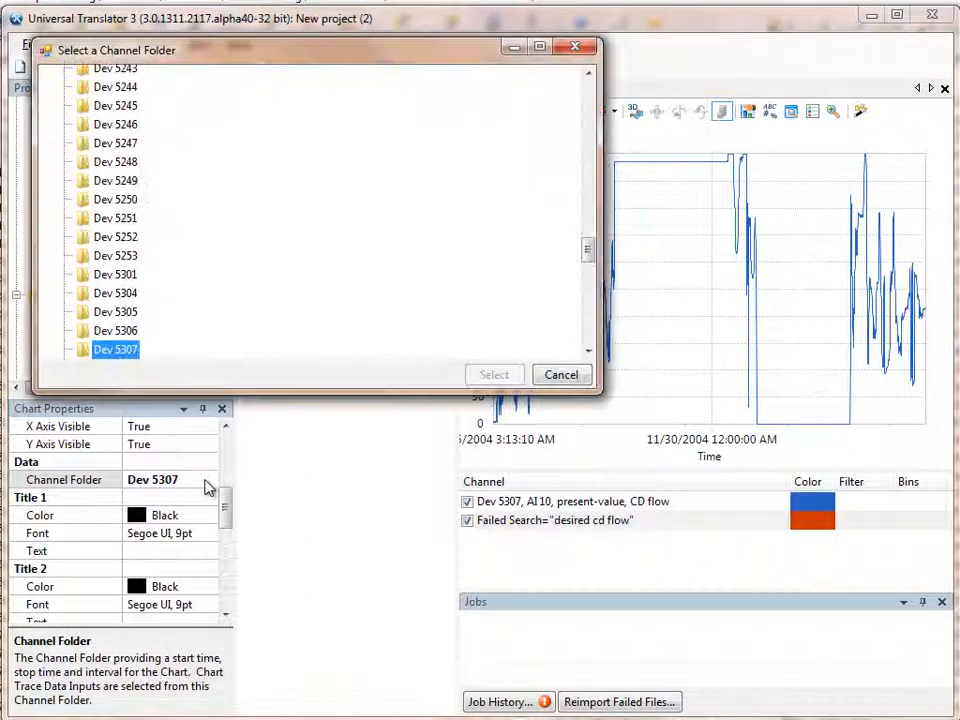
{"action": "left_click", "coordinate": [587, 330]}
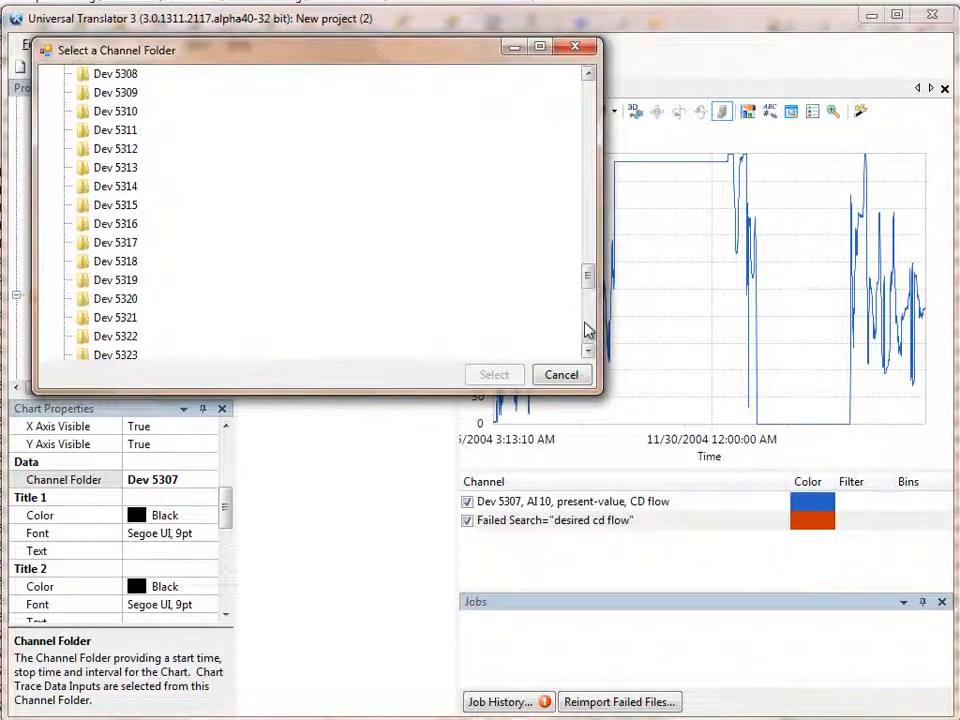
{"action": "left_click", "coordinate": [118, 337]}
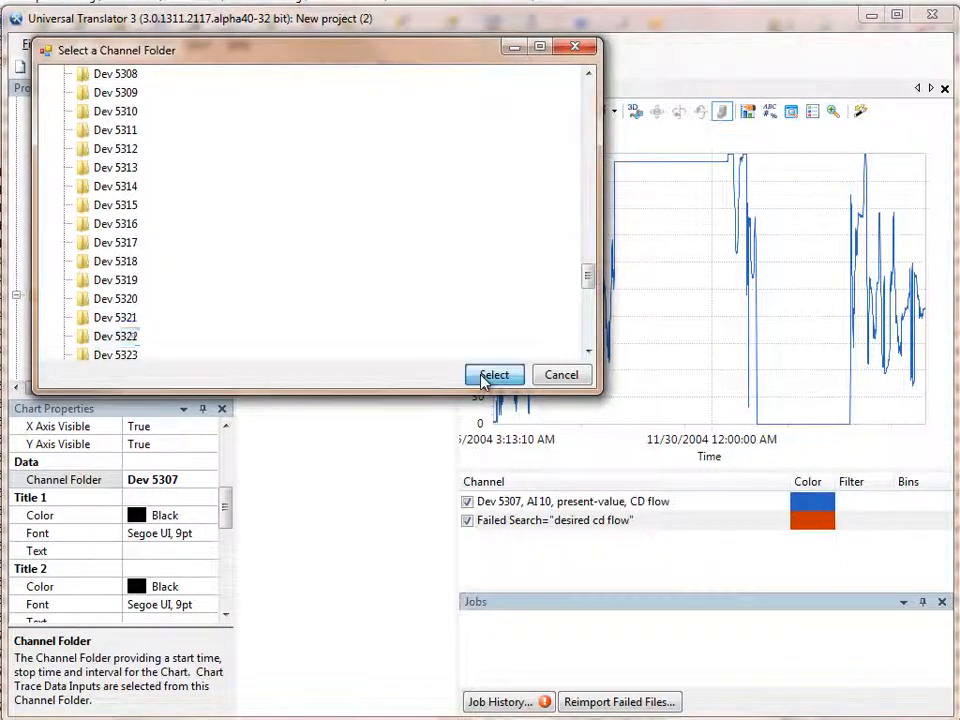
{"action": "left_click", "coordinate": [490, 376]}
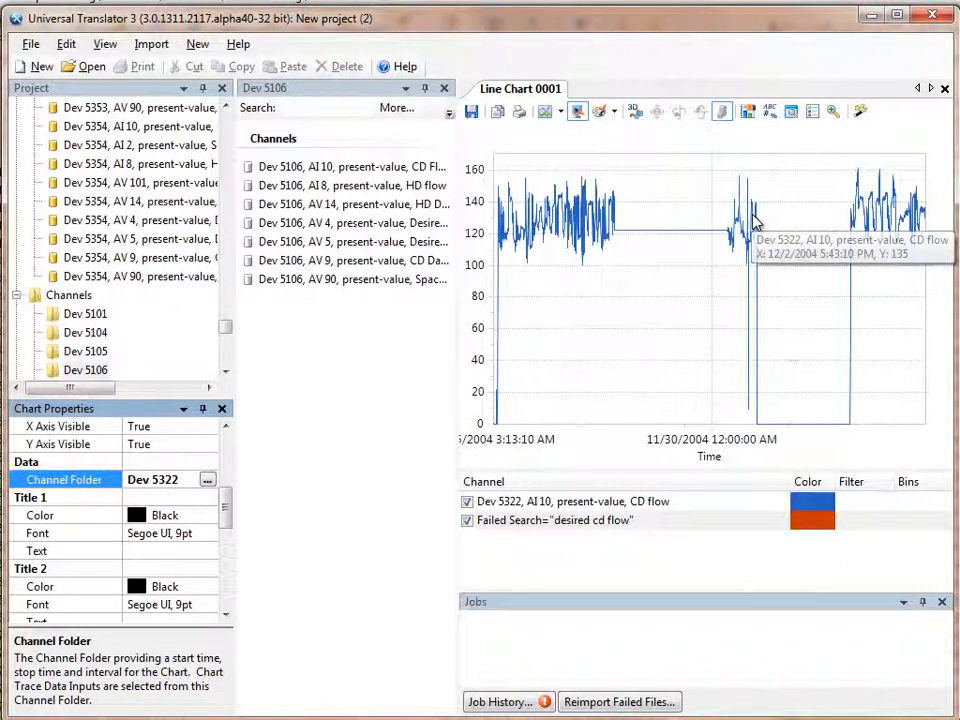